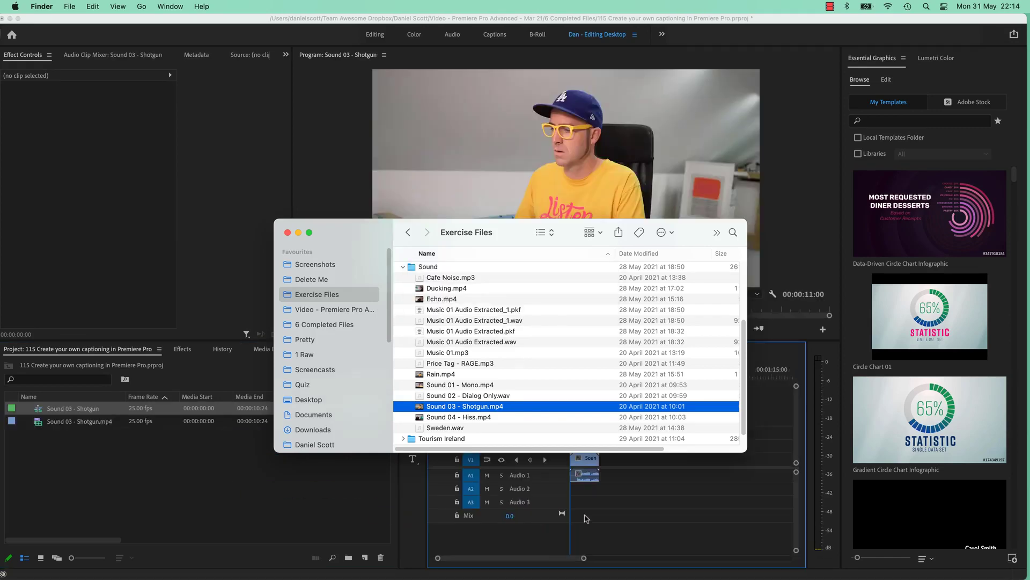
Switch to Premiere Pro's Captions workspace and fit the whole Sound 03 - Shotgun sequence in the timeline view
click(534, 500)
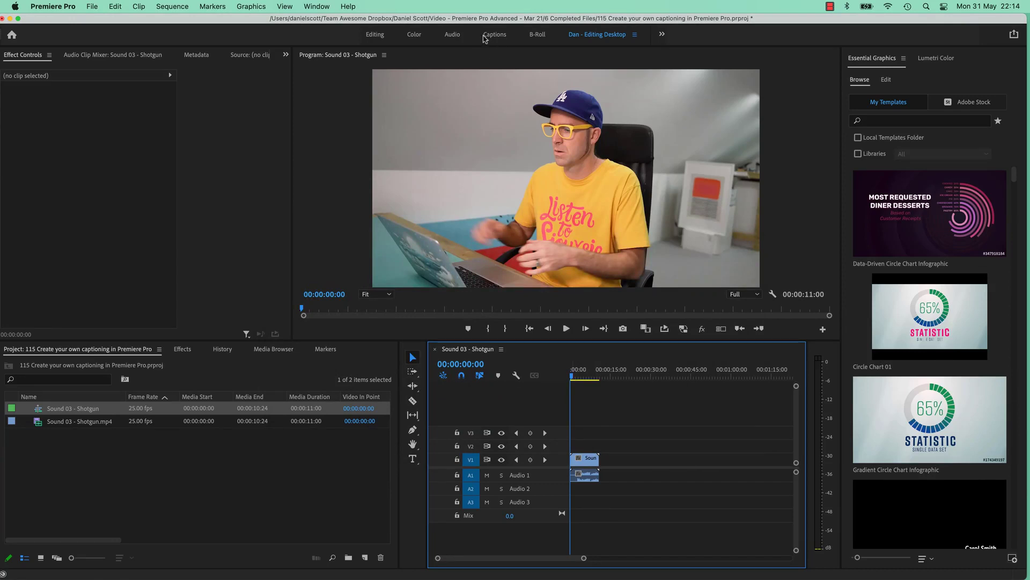
click(493, 36)
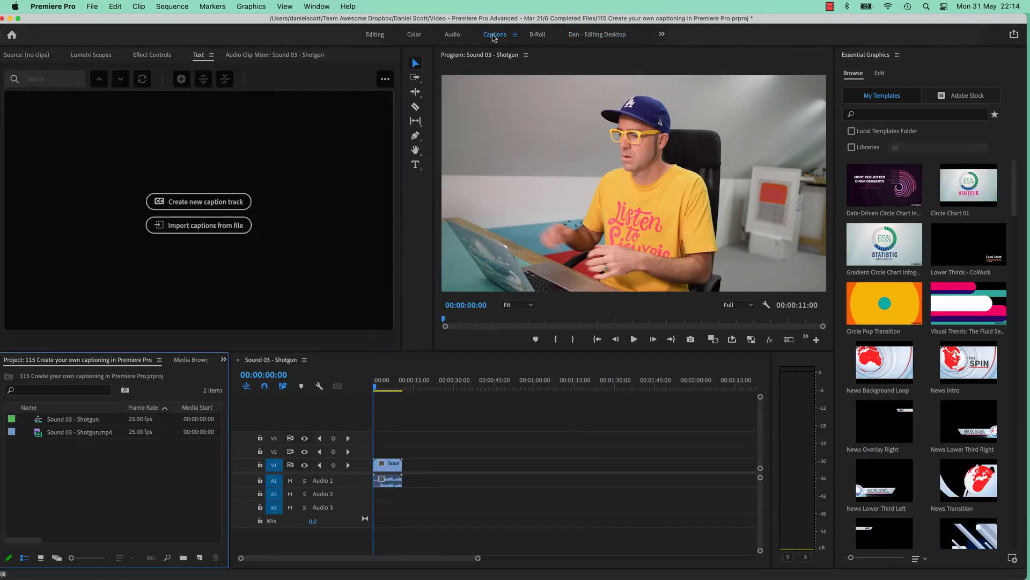
click(499, 438)
key(backslash)
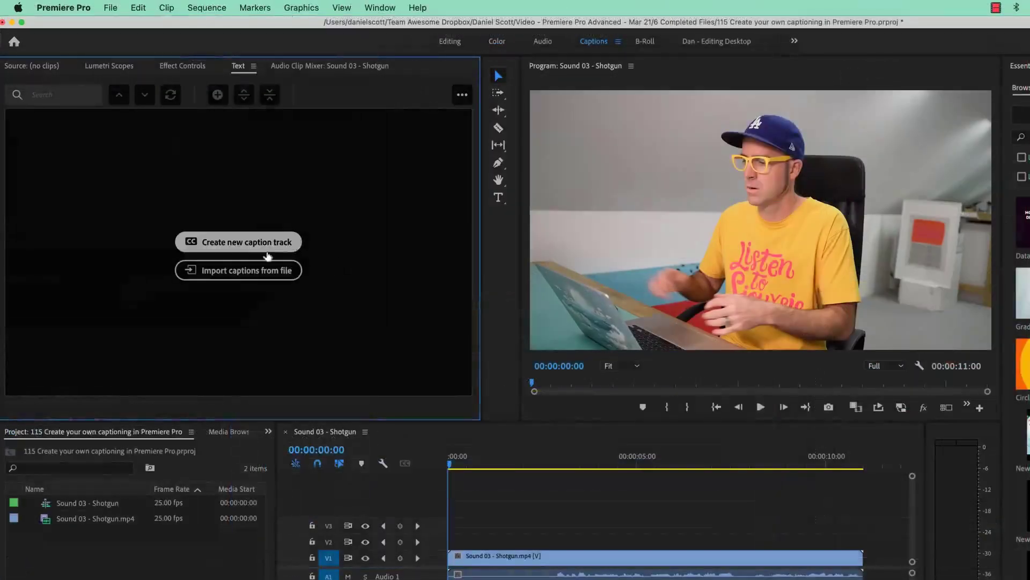
Create a new caption track with the Subtitle format and no style
click(247, 242)
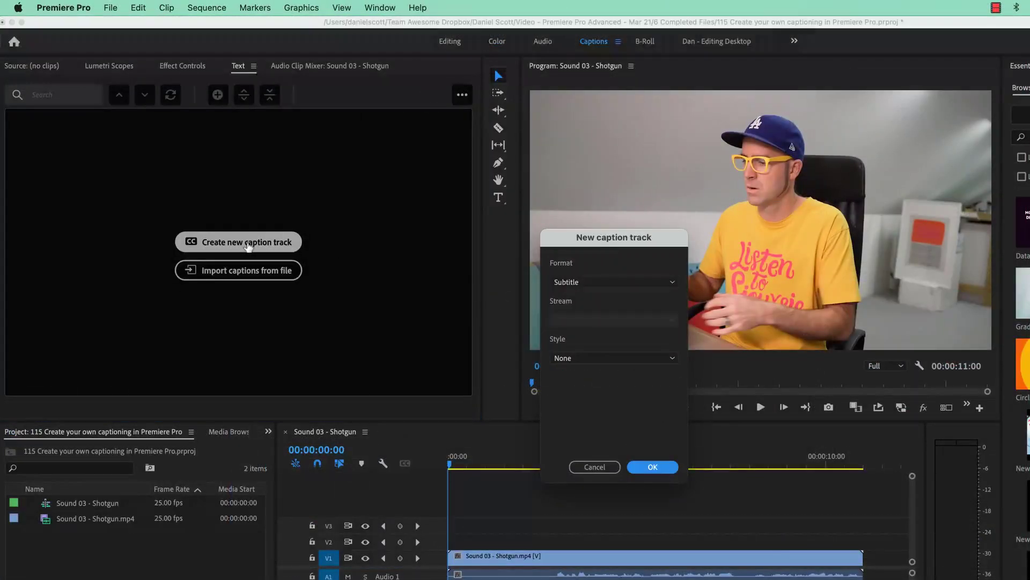
click(565, 281)
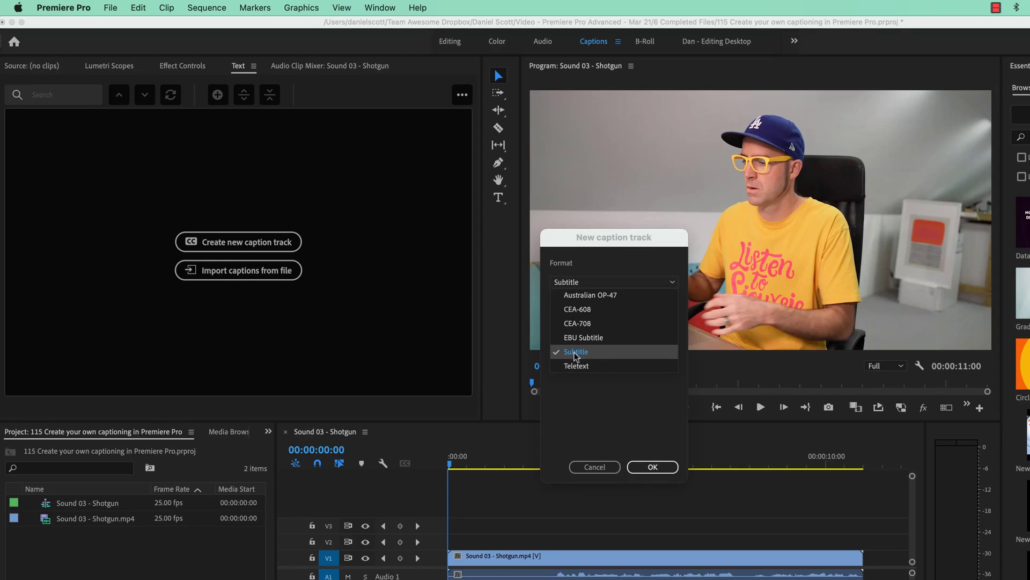
click(652, 469)
click(653, 467)
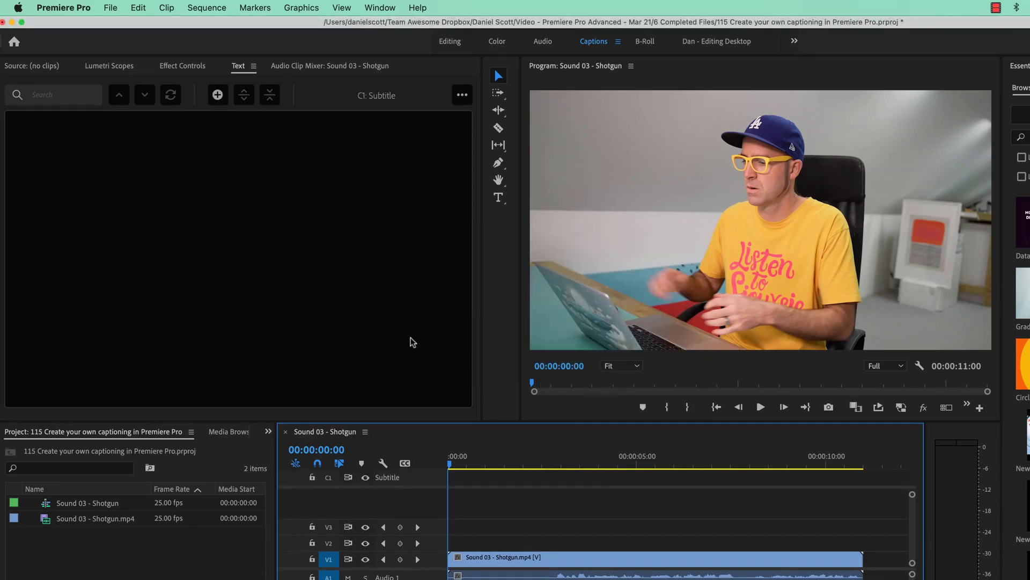
Add a caption starting at 00:00:02:00 with the text "Alright, let's start with the meaning of colour."
drag(490, 460, 524, 463)
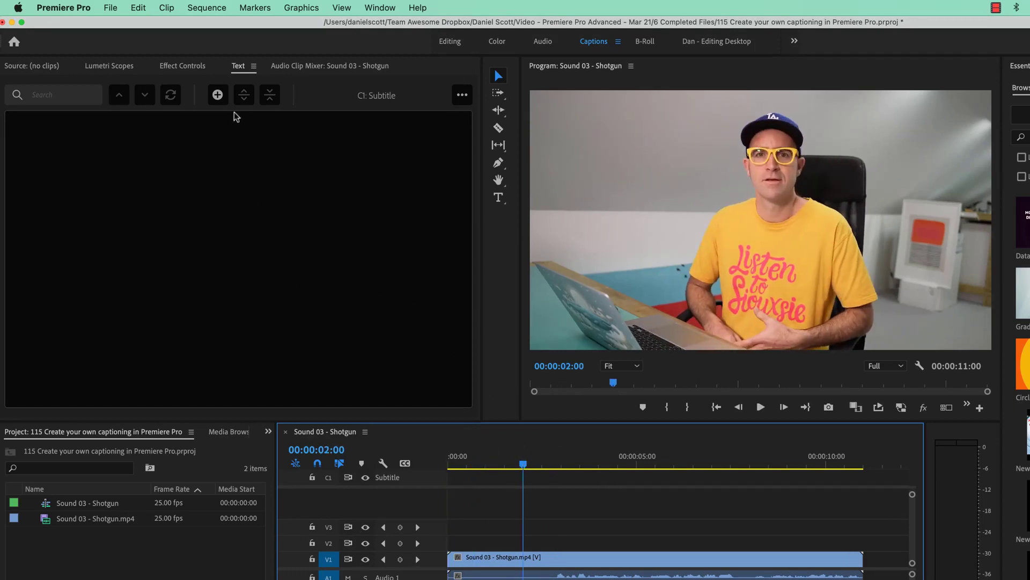
click(218, 95)
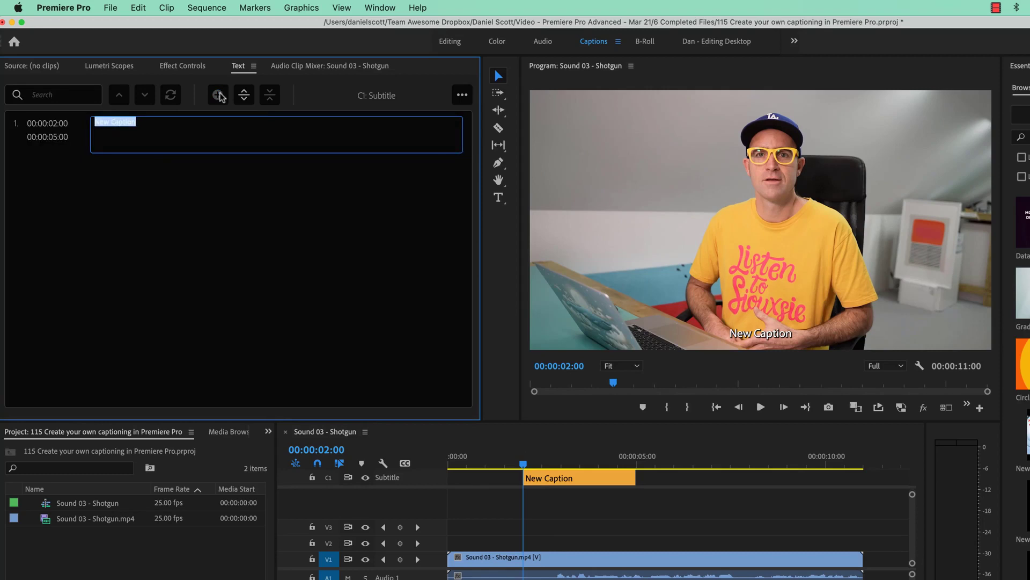
drag(570, 460, 553, 465)
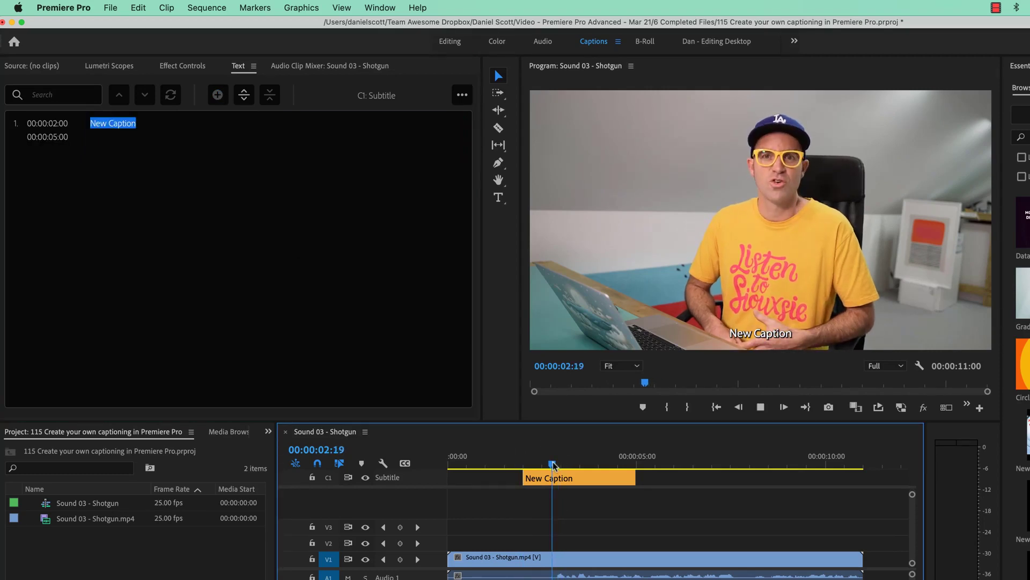
click(143, 142)
text(Alright, let's start with the meaning of colour)
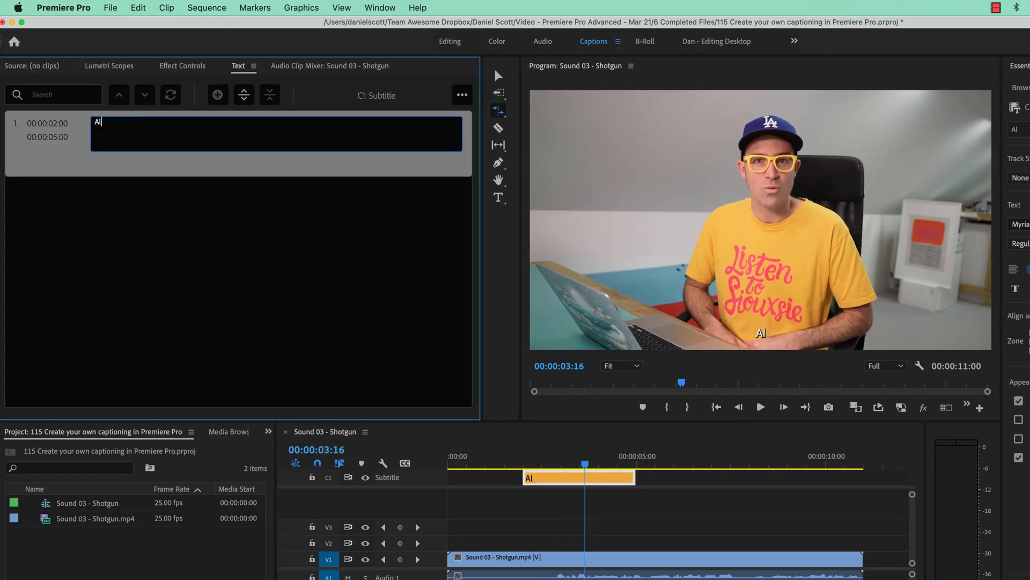
text(.)
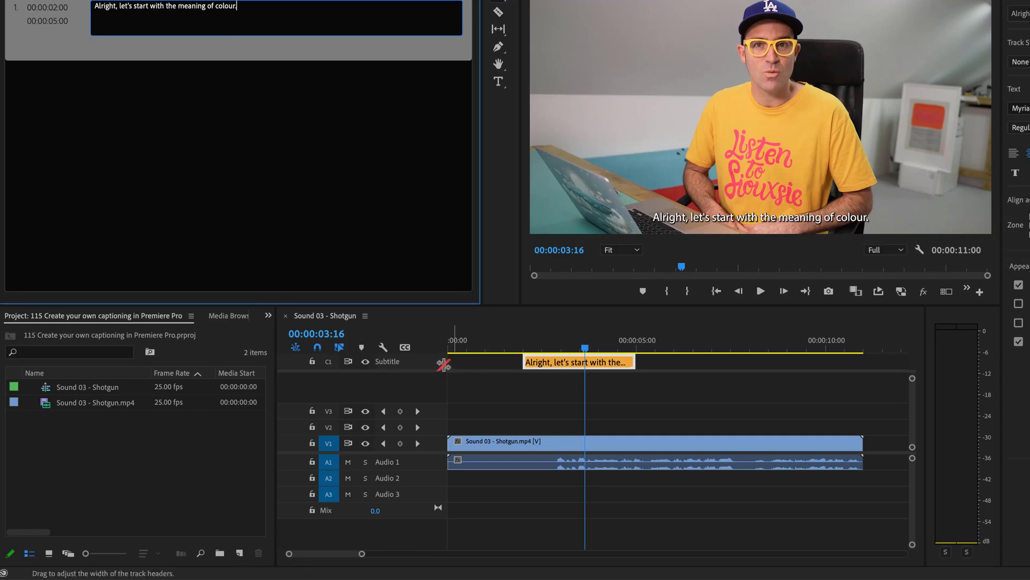
Hide all caption tracks in the timeline and show all of them again
click(407, 349)
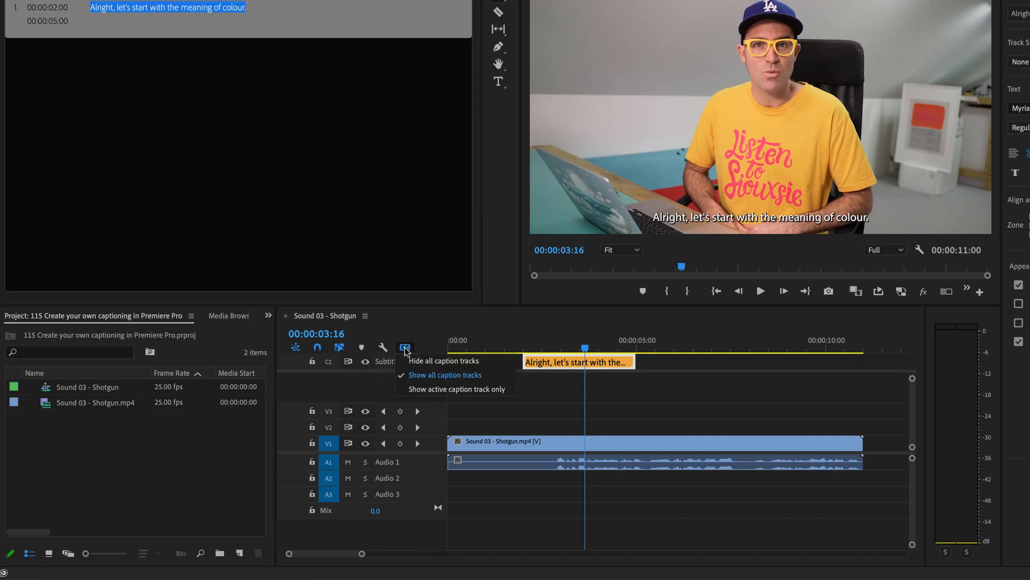
click(429, 336)
click(406, 347)
click(409, 361)
click(405, 347)
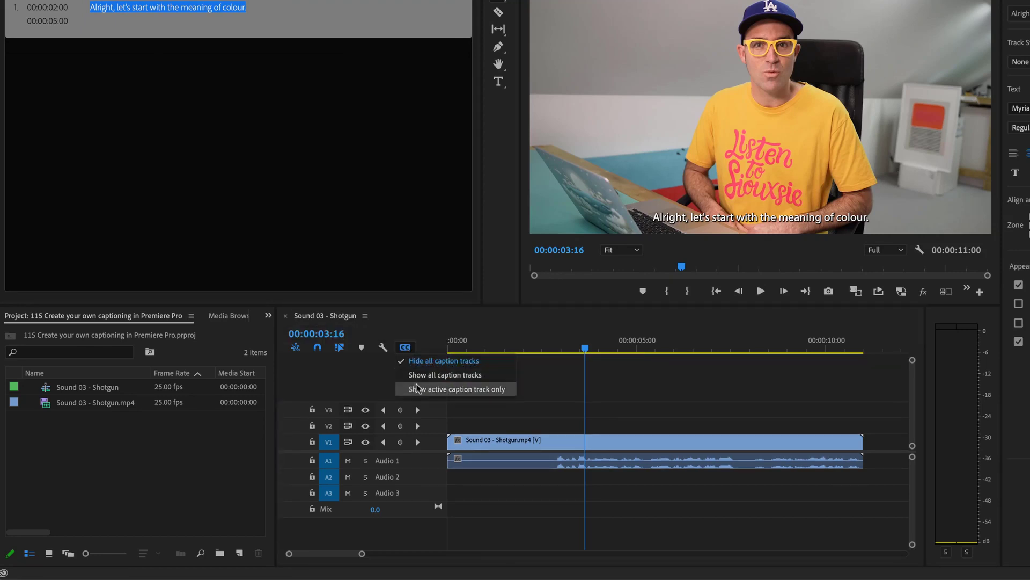
click(418, 376)
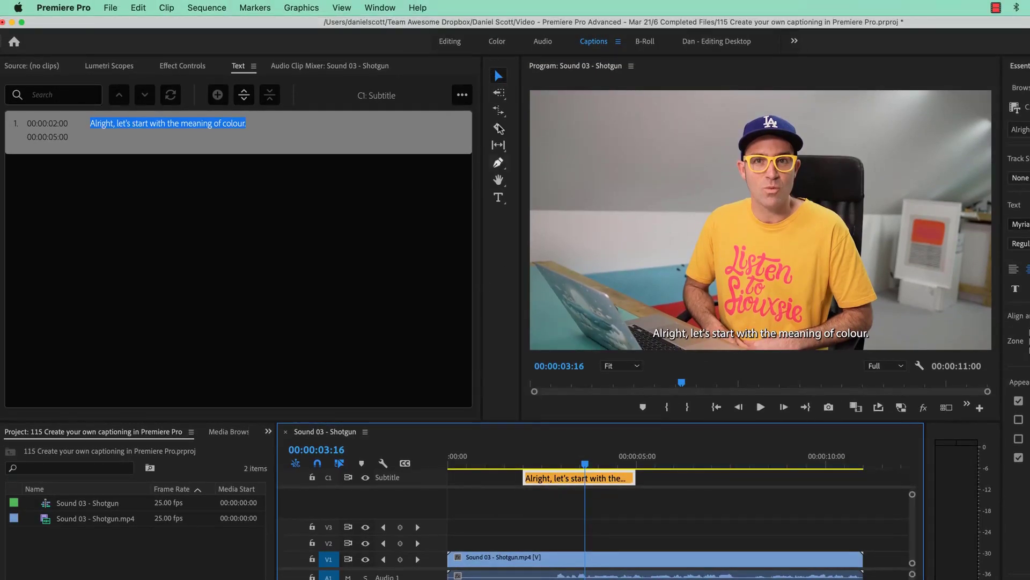
Move the first caption to start at 00:00:02:21 and trim its end to 00:00:04:20 to match the speech
drag(542, 478, 574, 478)
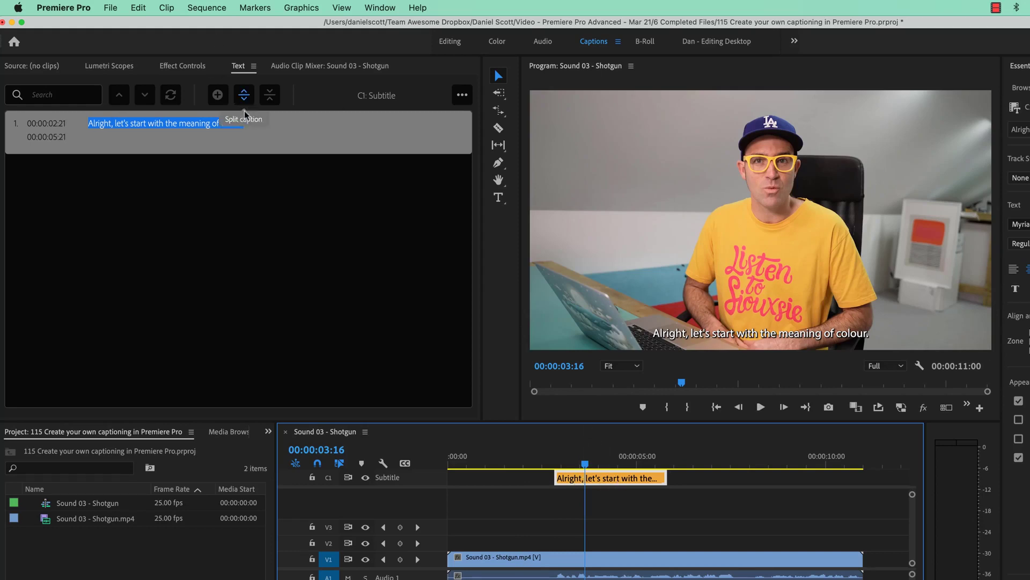
key(space)
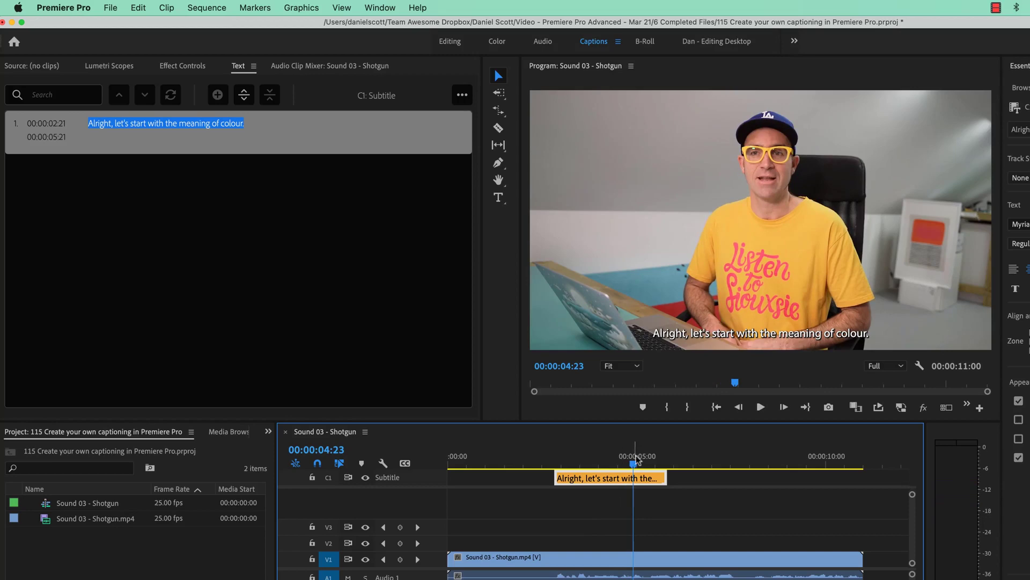
drag(635, 457, 628, 477)
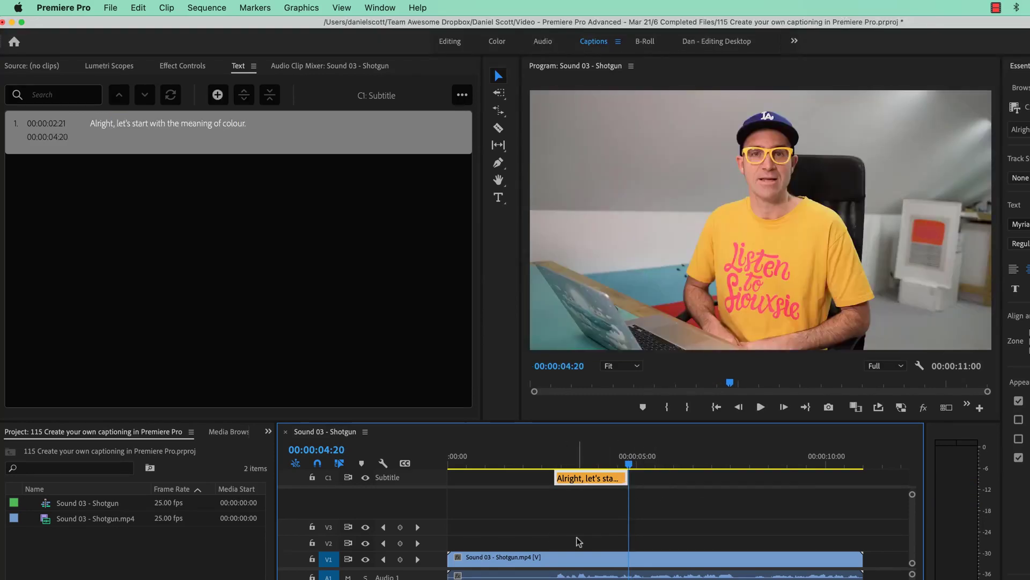
Add a second caption starting at 00:00:04:20 with the text "Like... the psychology of colour."
click(216, 98)
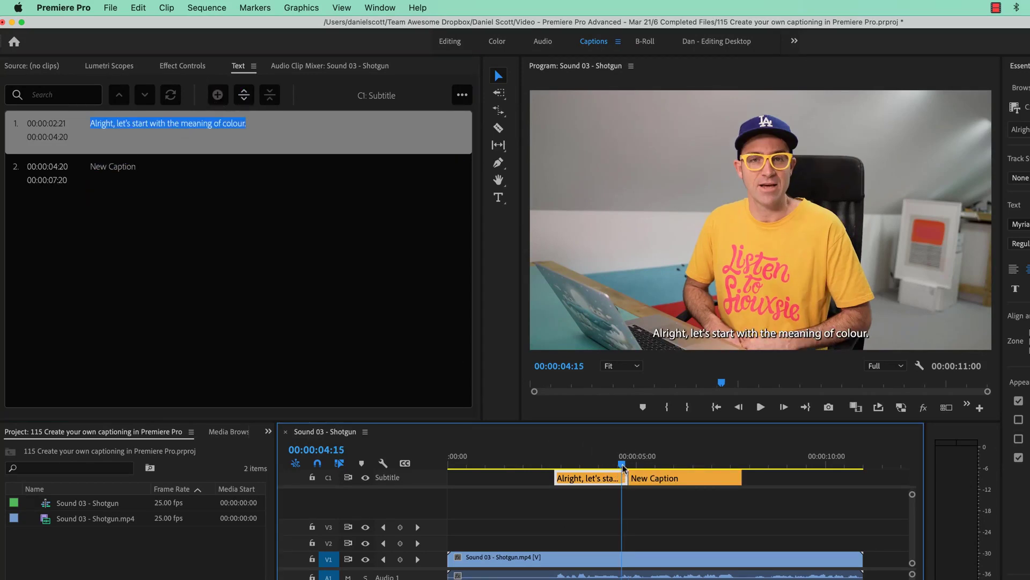
text(Like... the psychology of colour.)
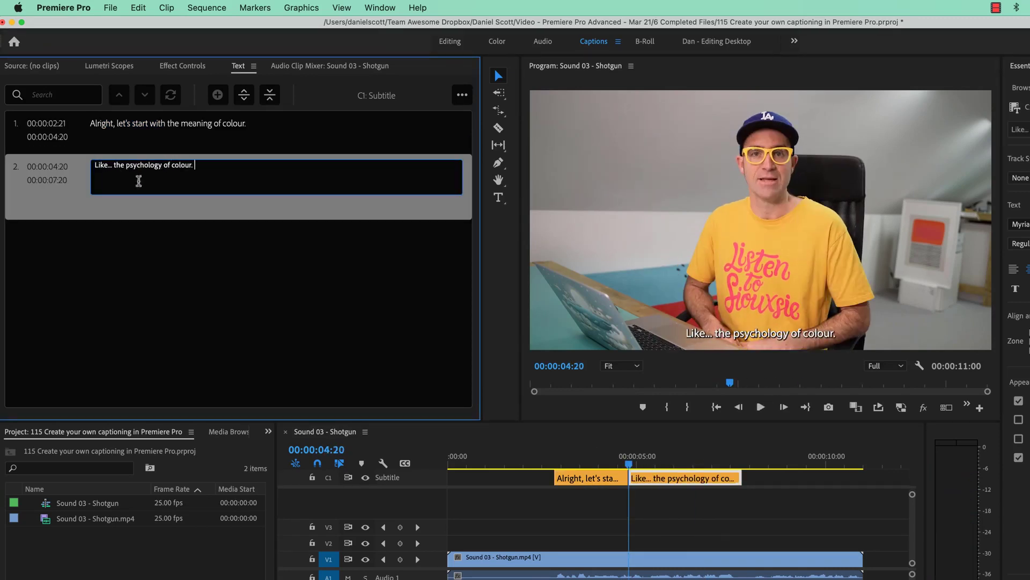
key(Escape)
Play the video over the second caption and append "The theory of colour." to its text
key(space)
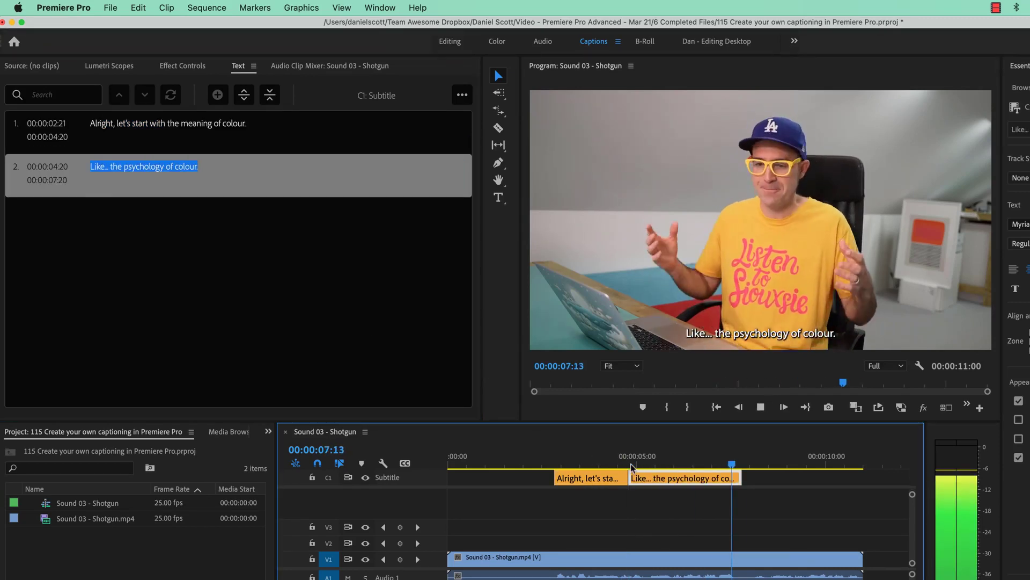
click(191, 167)
click(191, 167)
text(The theory of colour.)
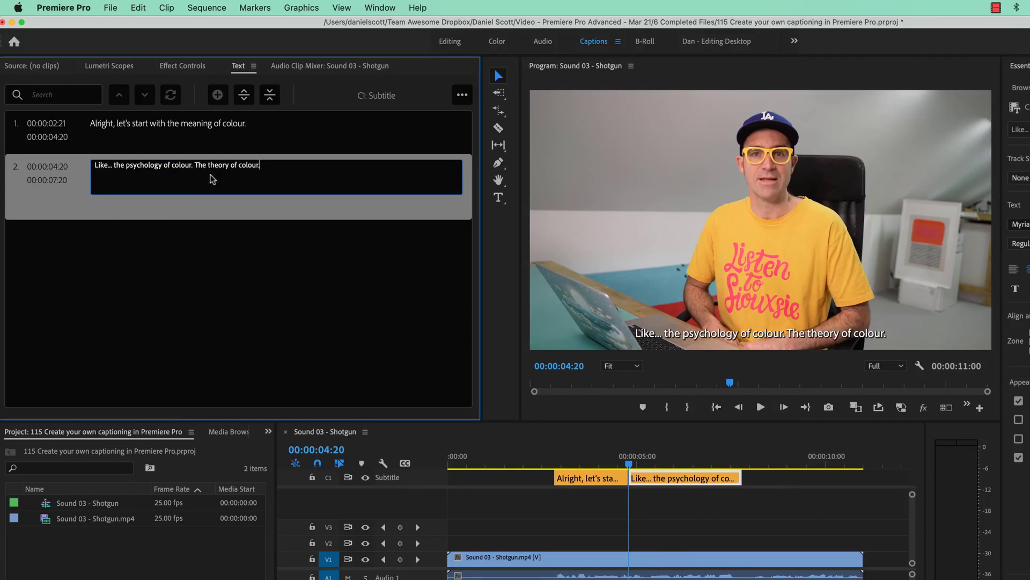
Undo the text addition to the second caption and redo it
key(super+z)
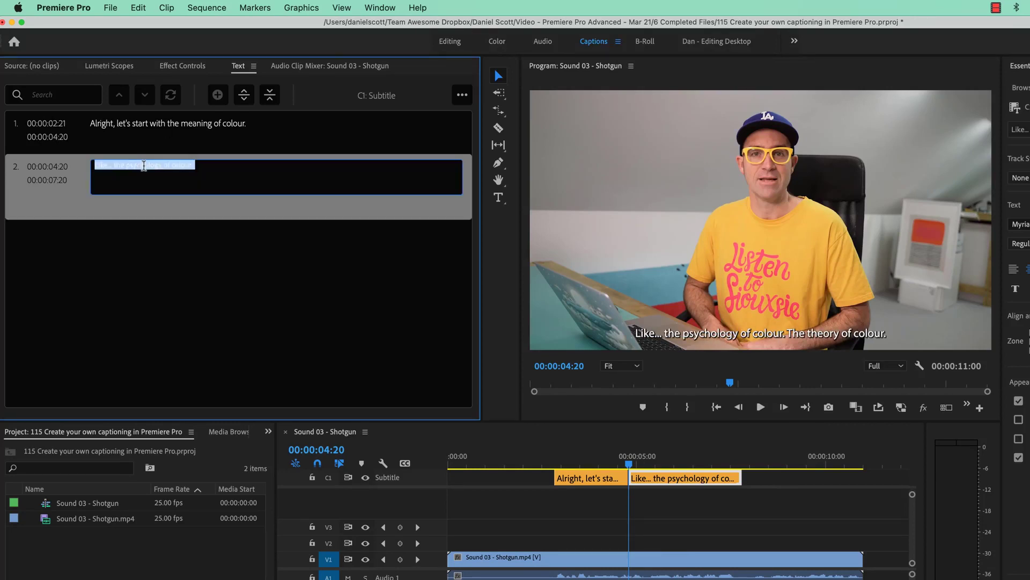
click(205, 245)
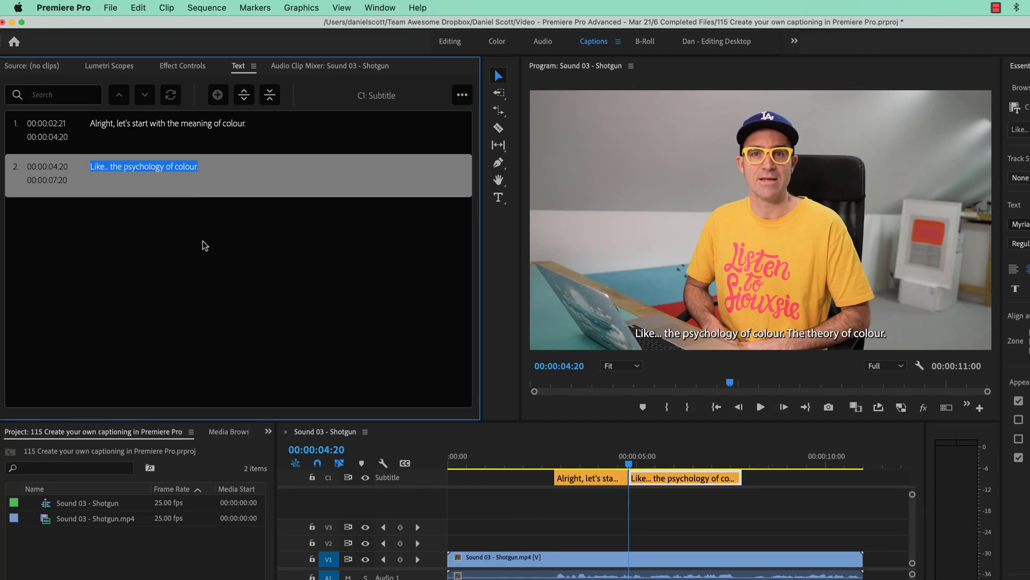
double_click(193, 163)
click(222, 173)
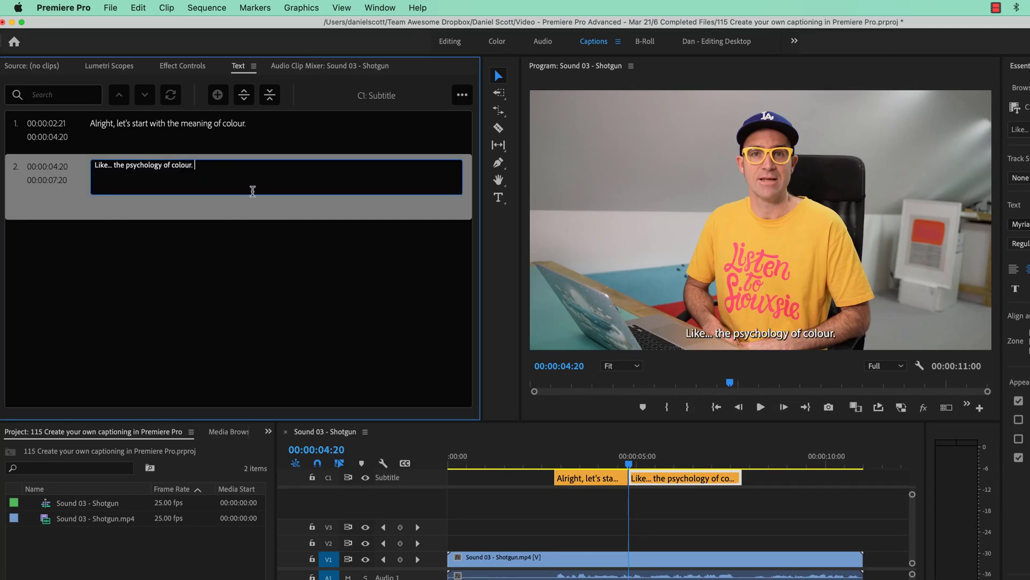
click(139, 7)
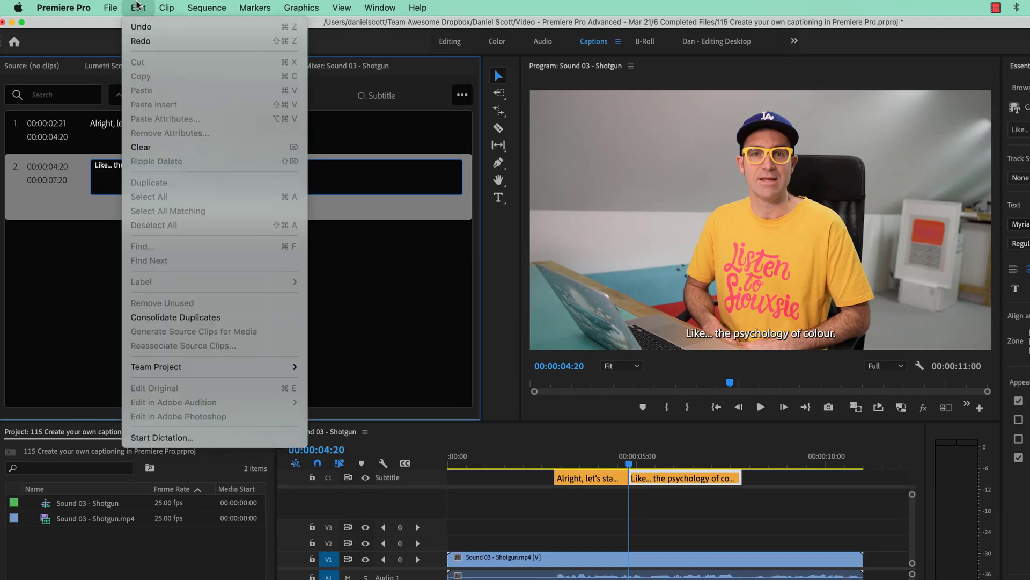
click(145, 40)
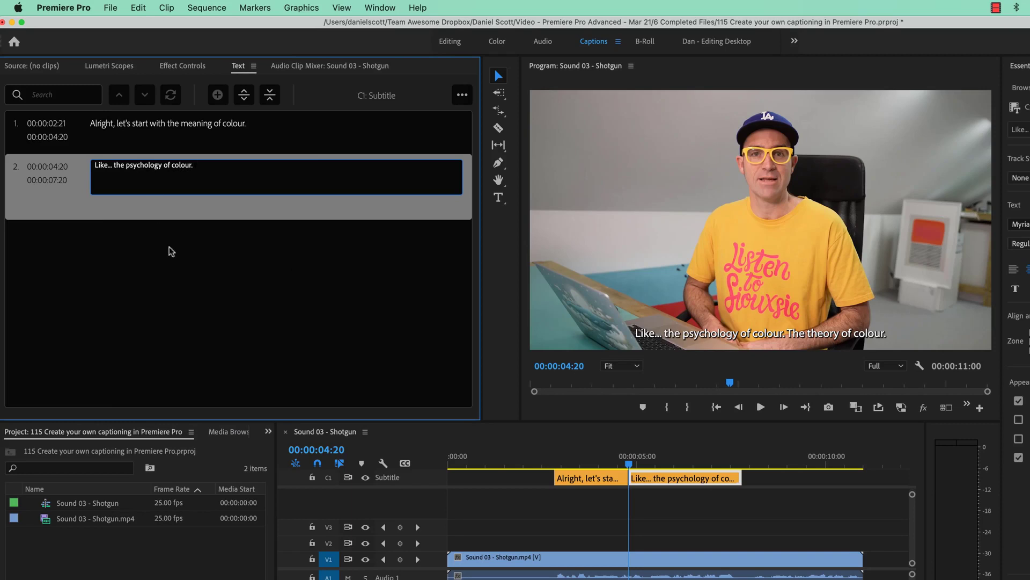
Check the second caption by selecting it in the video preview and the timeline, and save the project
click(187, 273)
click(792, 337)
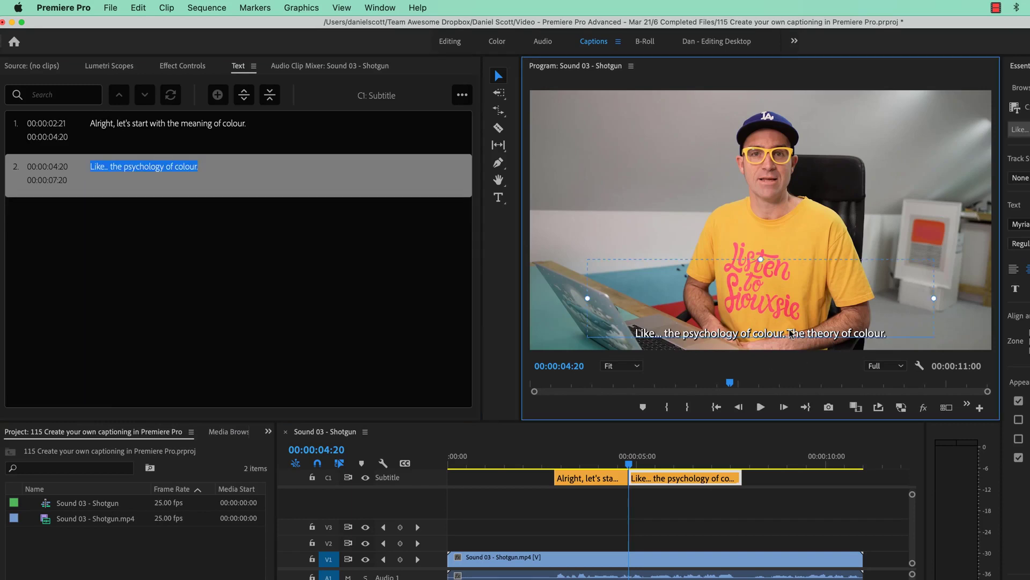
click(711, 482)
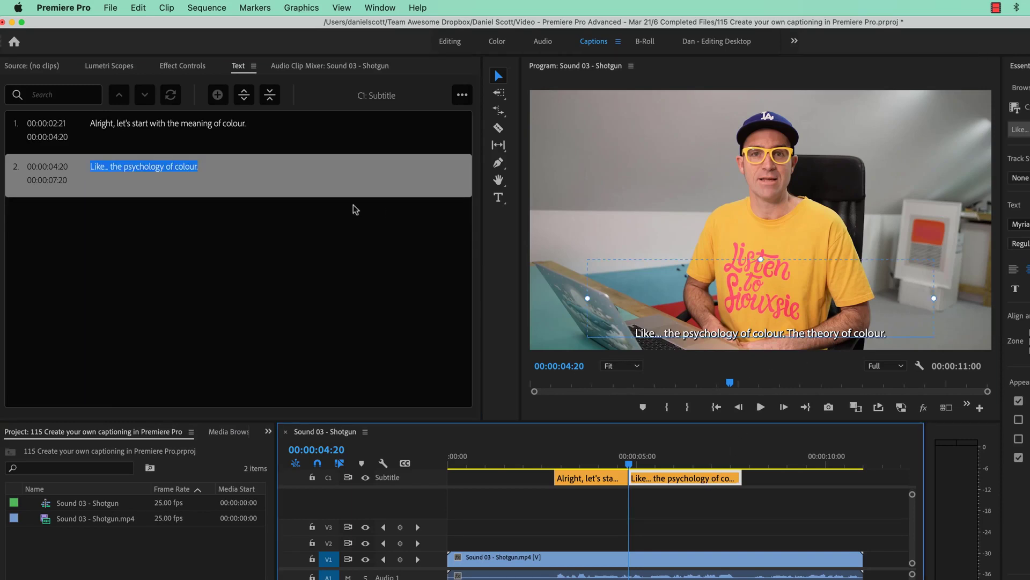
click(364, 299)
key(super+s)
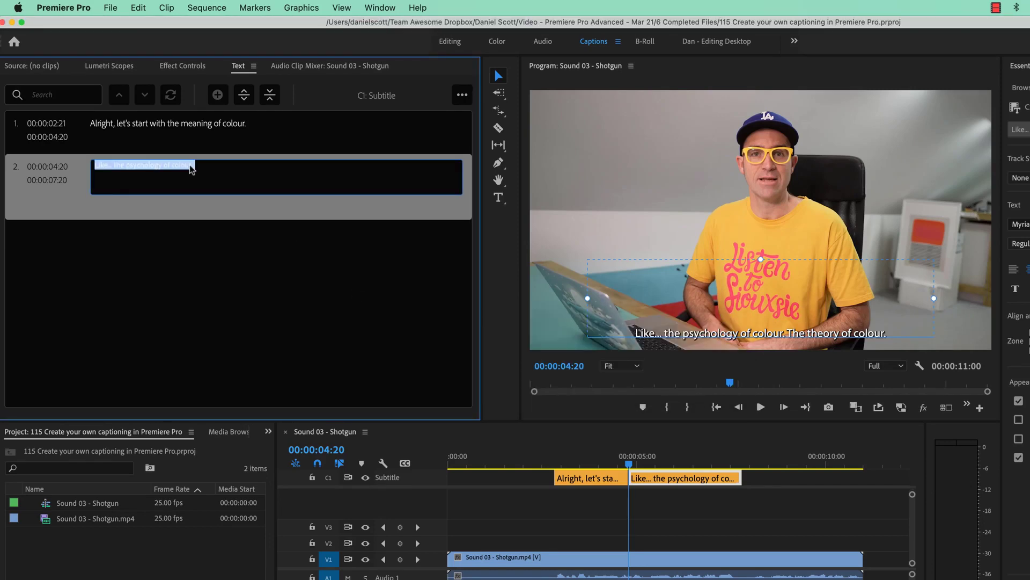
Try to edit the second caption's text directly in the video preview
click(805, 337)
double_click(804, 334)
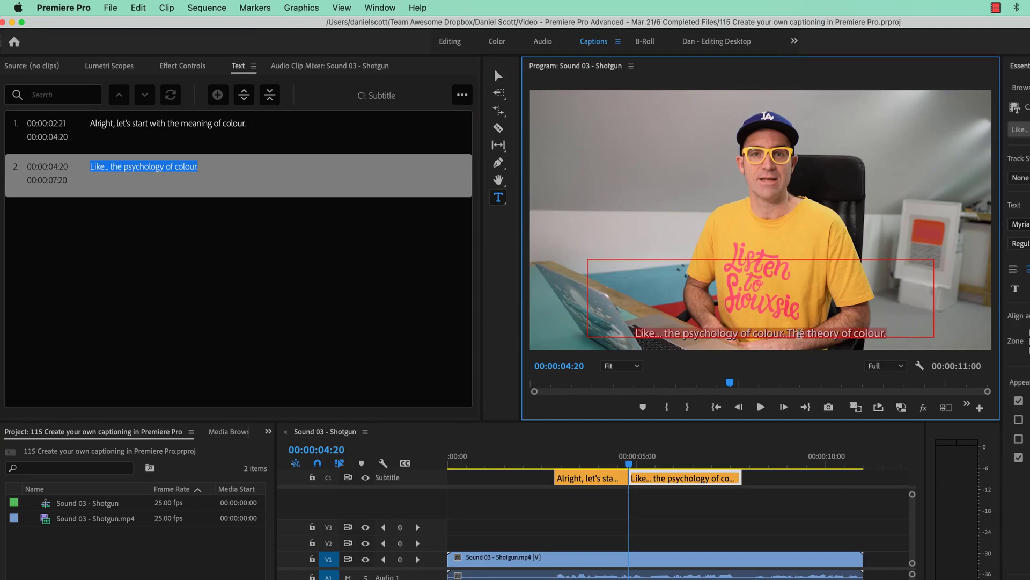
click(283, 299)
Re-enter "The theory of colour." at the end of the second caption's text in the caption list
double_click(217, 168)
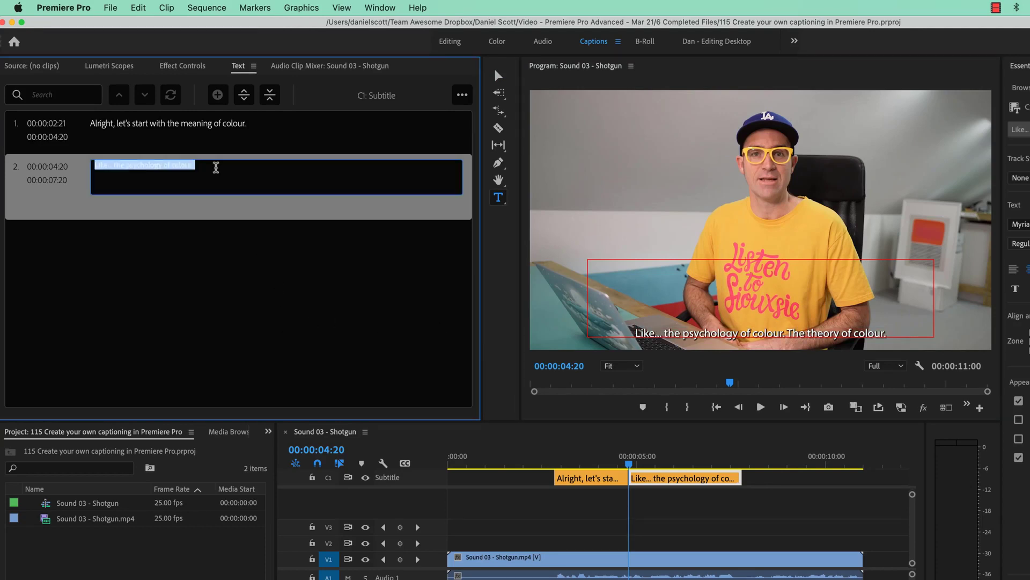
text(Like... the psychology of colour. The theory of colour.)
click(240, 251)
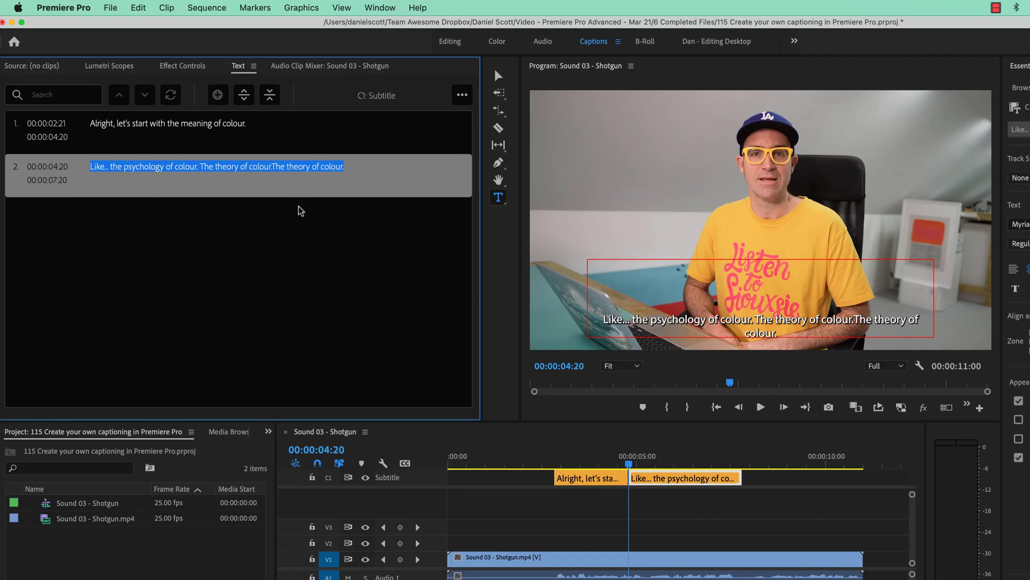
Delete the duplicated "The theory of colour." from the end of the second caption
double_click(285, 169)
click(298, 166)
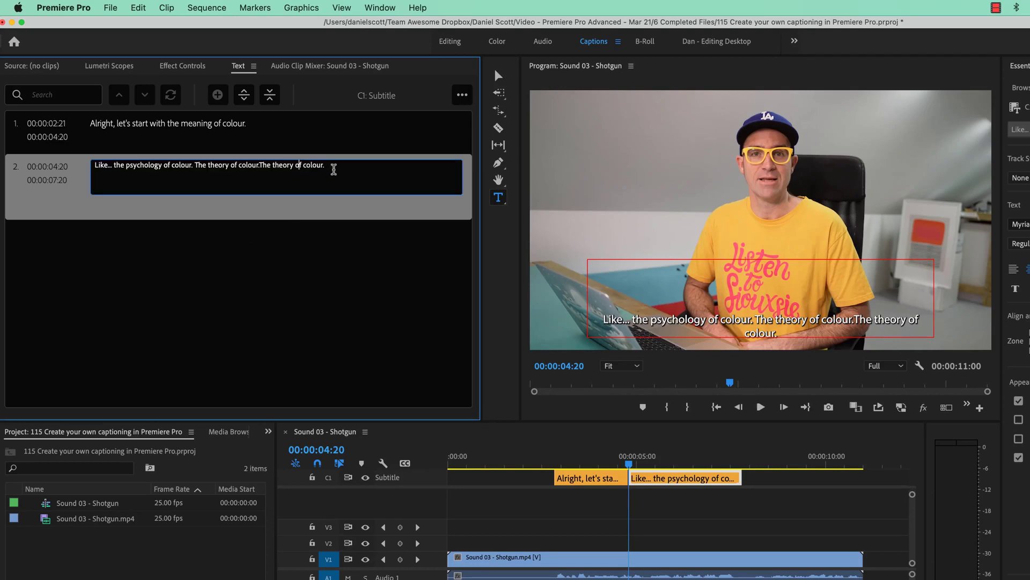
drag(334, 169, 261, 167)
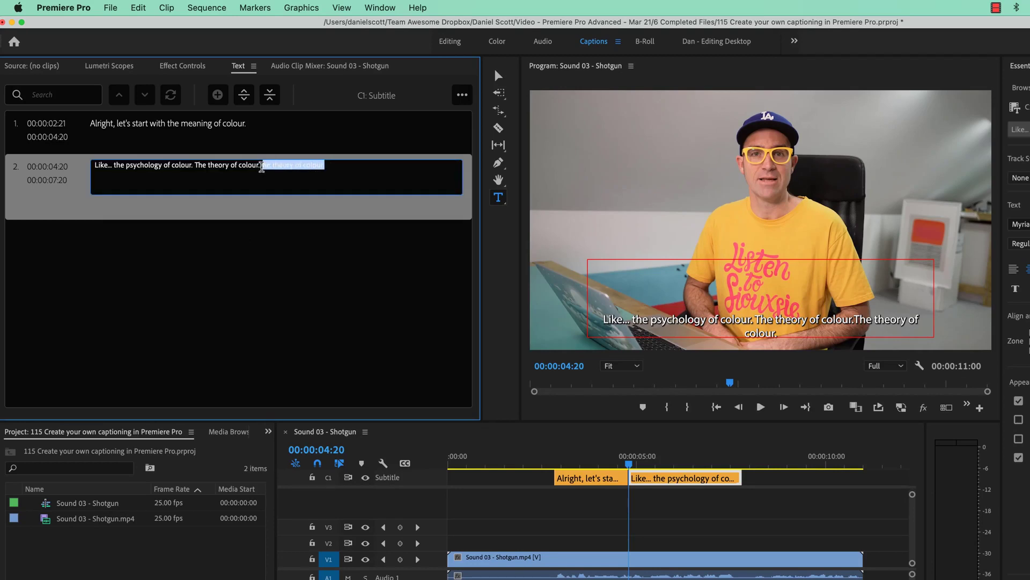
key(BackSpace)
click(357, 292)
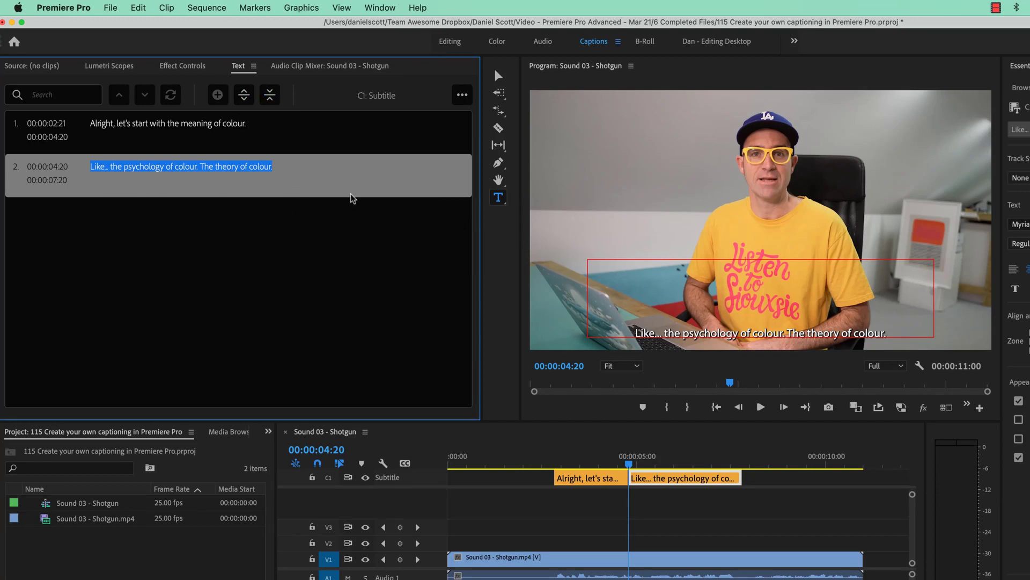
Split the second caption, "Like... the psychology of colour. The theory of colour.", into two captions
double_click(213, 170)
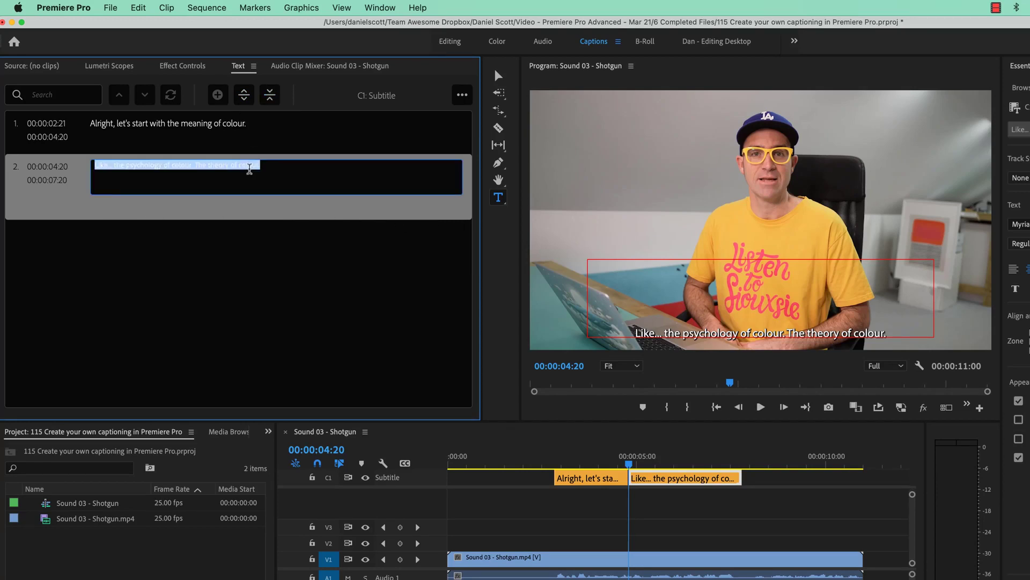
click(273, 167)
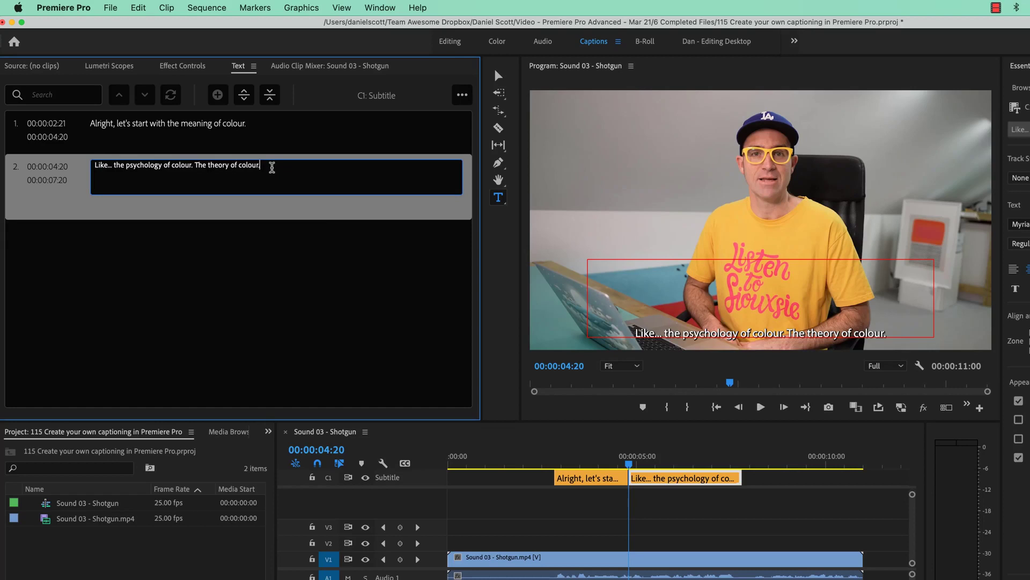
click(284, 256)
click(245, 97)
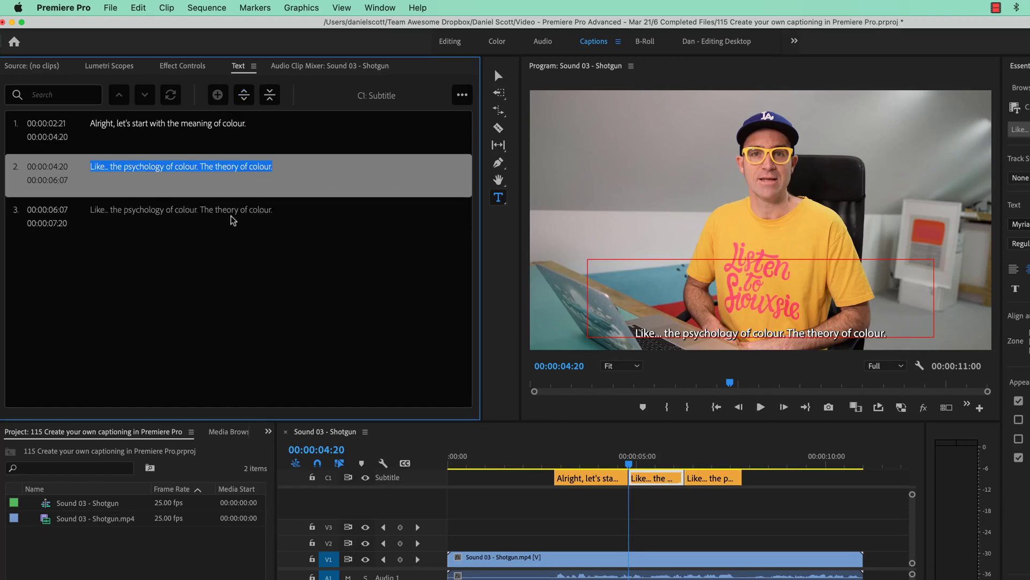
Remove "The theory of colour." from the second caption's text, leaving "Like... the psychology of colour."
double_click(226, 177)
drag(194, 165, 324, 166)
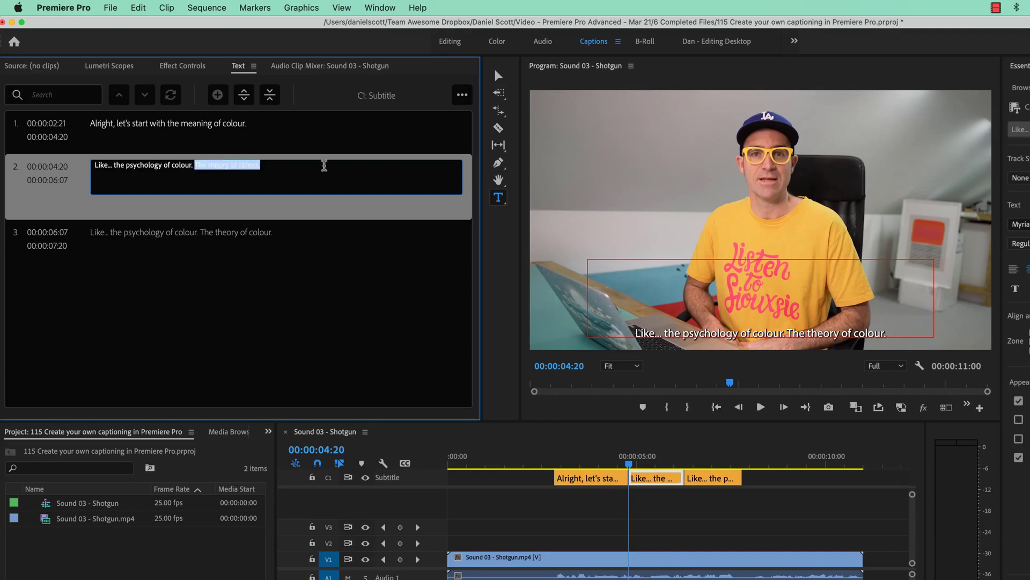
key(BackSpace)
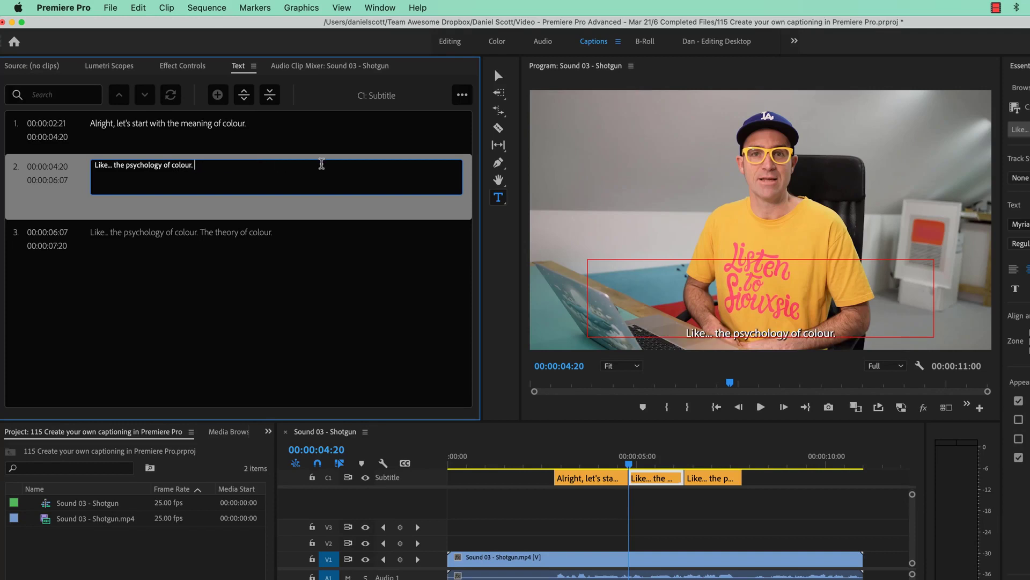
Remove "Like... the psychology of colour." from the third caption's text, keeping only "The theory of colour."
click(240, 243)
double_click(219, 214)
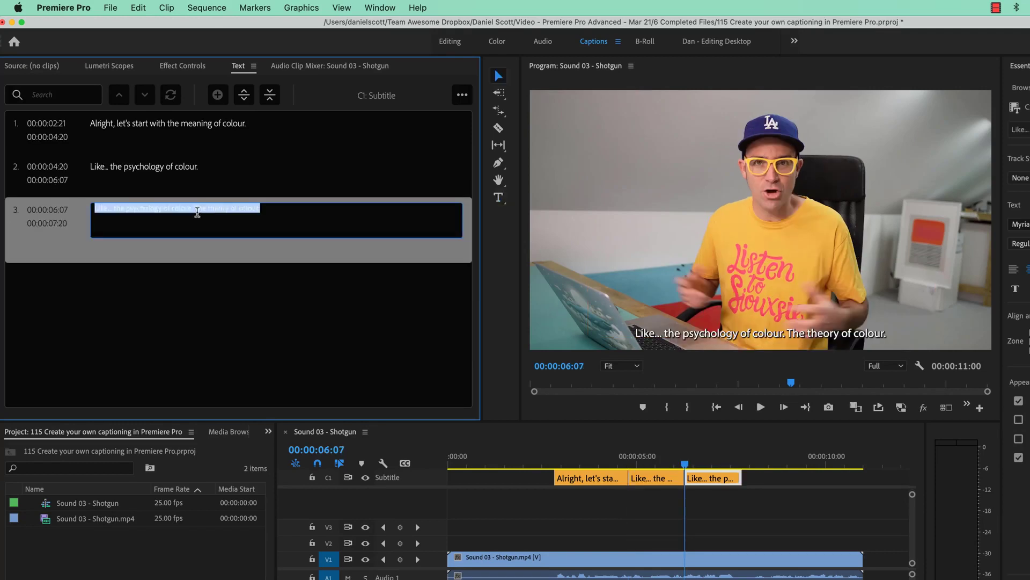
click(196, 208)
drag(196, 207, 21, 209)
key(BackSpace)
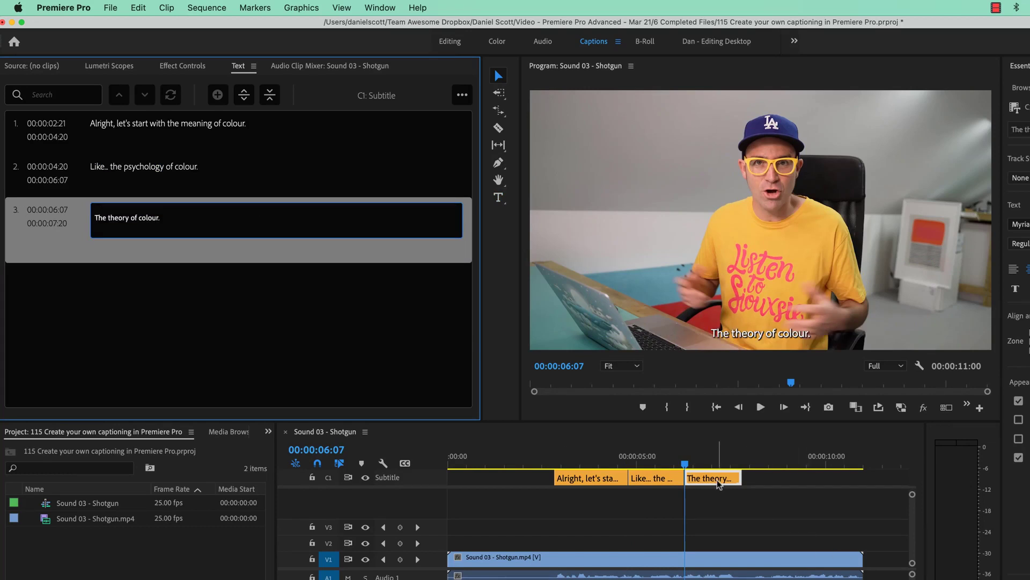
Play the sequence from about 00:00:03:24 to check the split captions, and delete the blank line above the third caption's text
drag(708, 456, 598, 458)
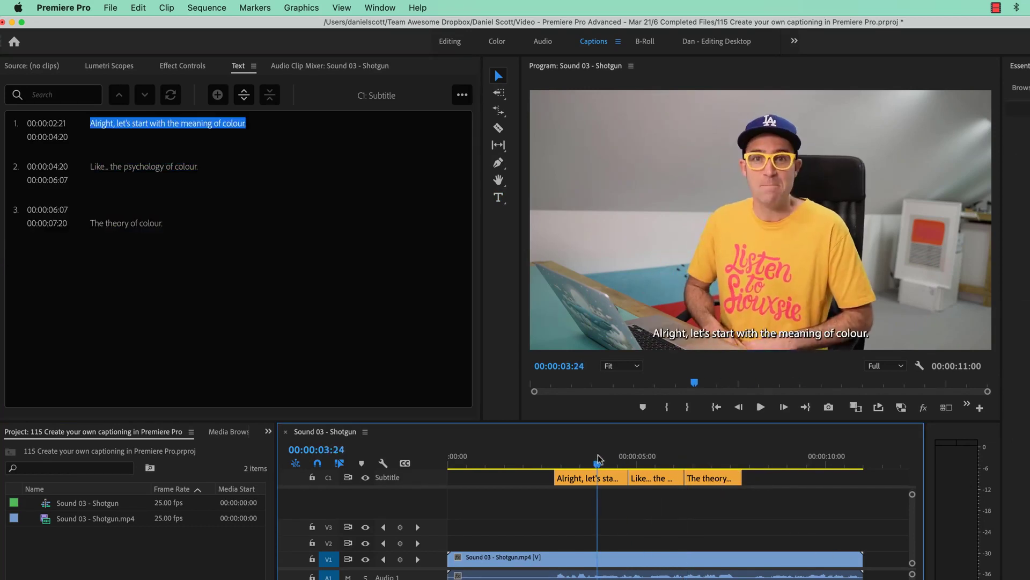
key(space)
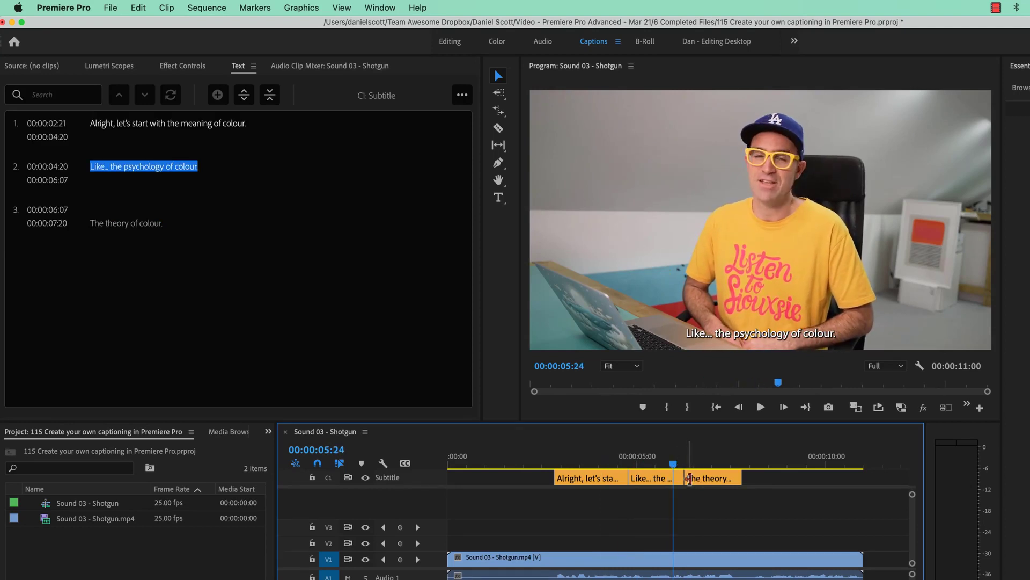
click(149, 256)
click(145, 212)
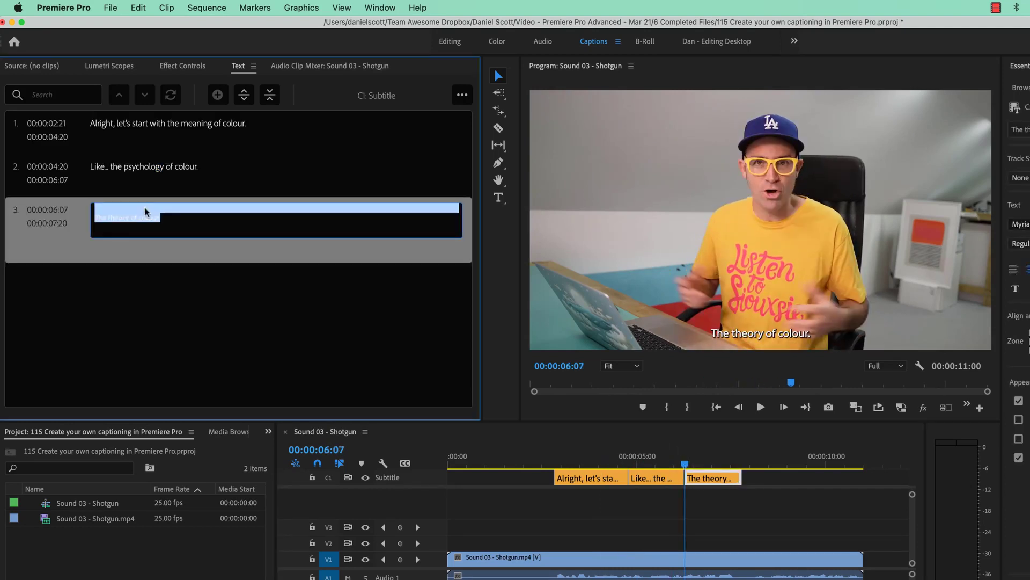
click(140, 206)
key(Delete)
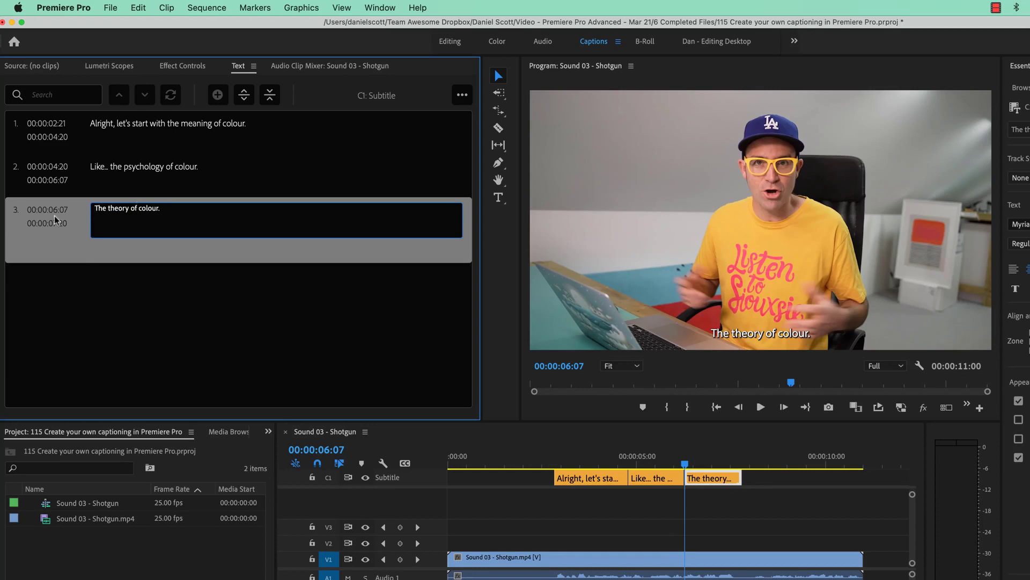
click(111, 326)
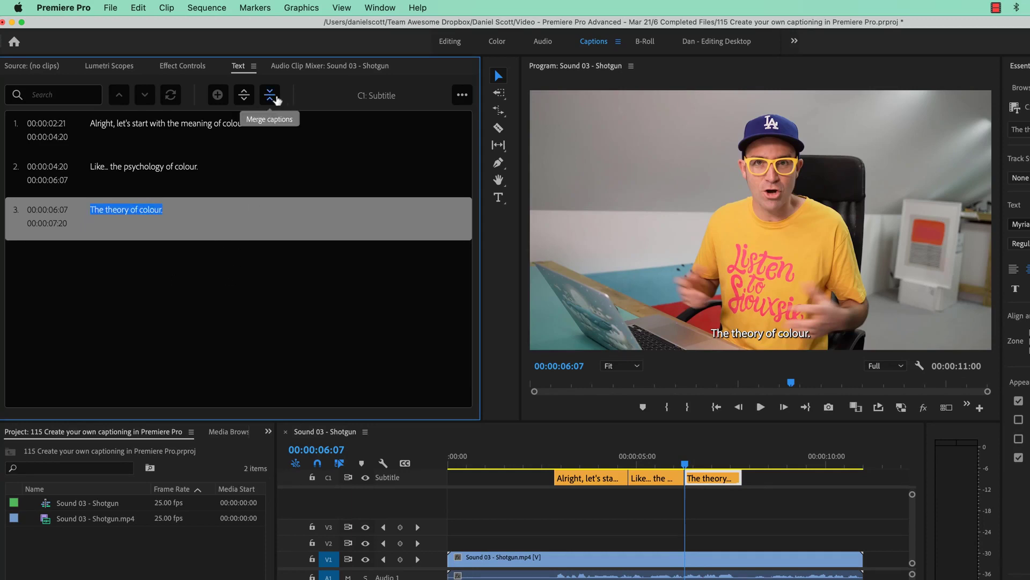
Try merging the second and third captions into one, and undo the merge
shift+click(243, 186)
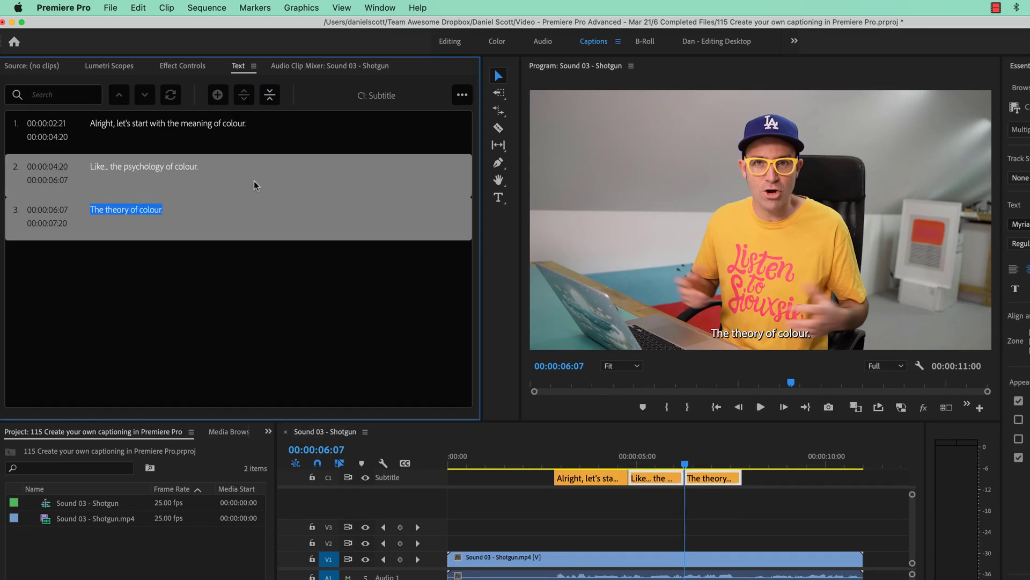
click(269, 94)
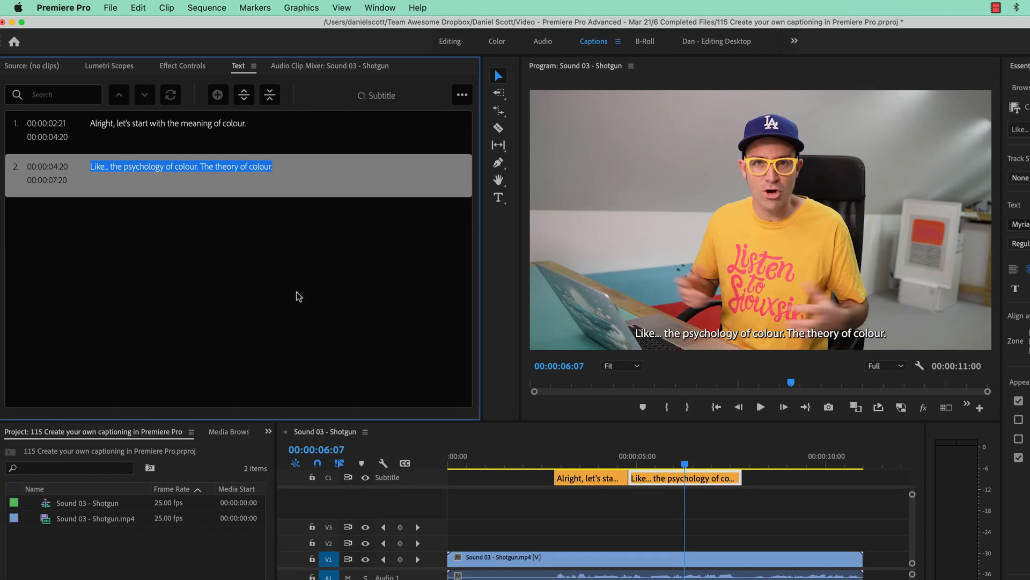
click(702, 531)
click(585, 454)
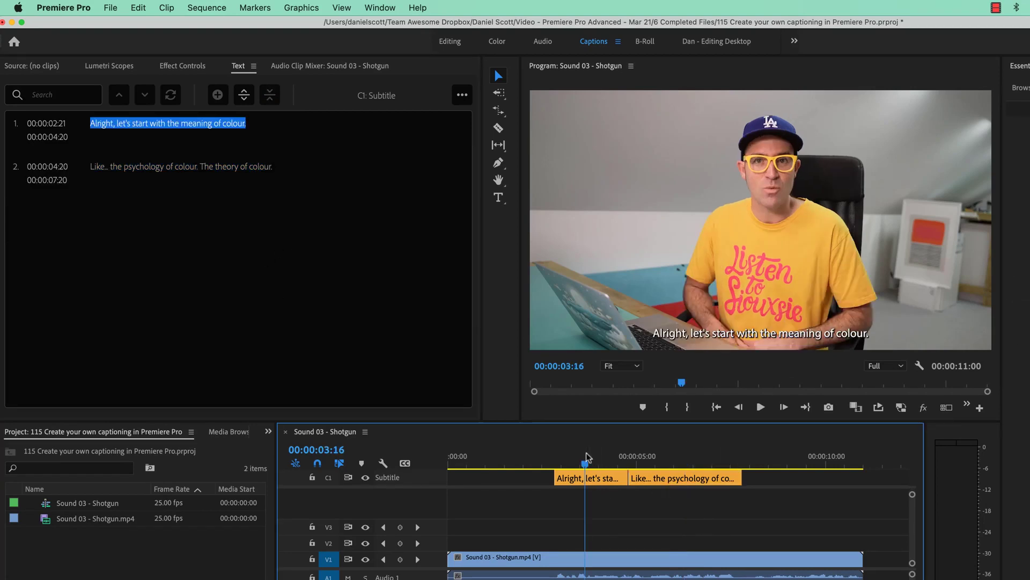
key(super+z)
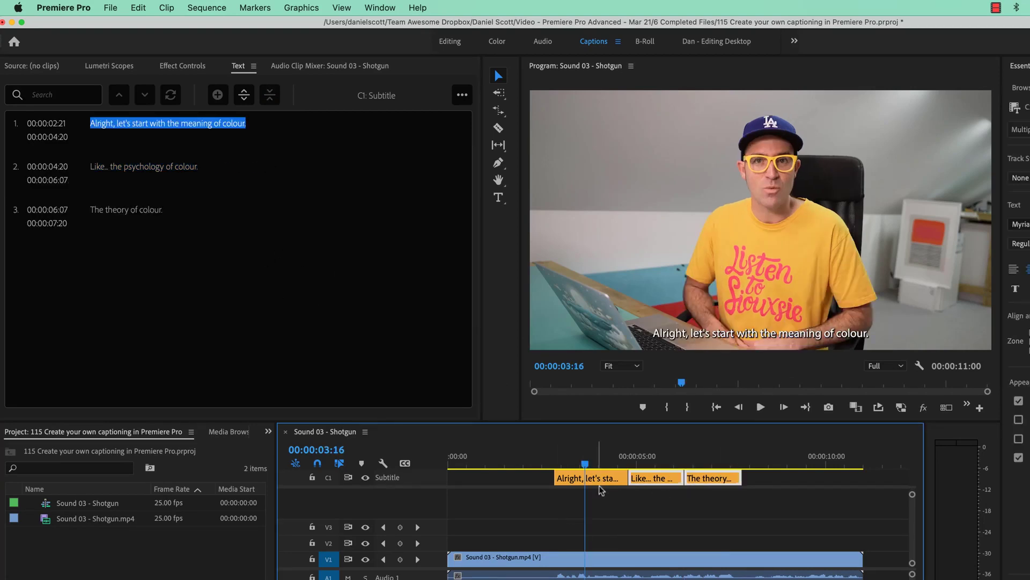
Select only the first caption on the subtitle track and set its font to Roboto Medium
click(600, 478)
drag(759, 509, 544, 465)
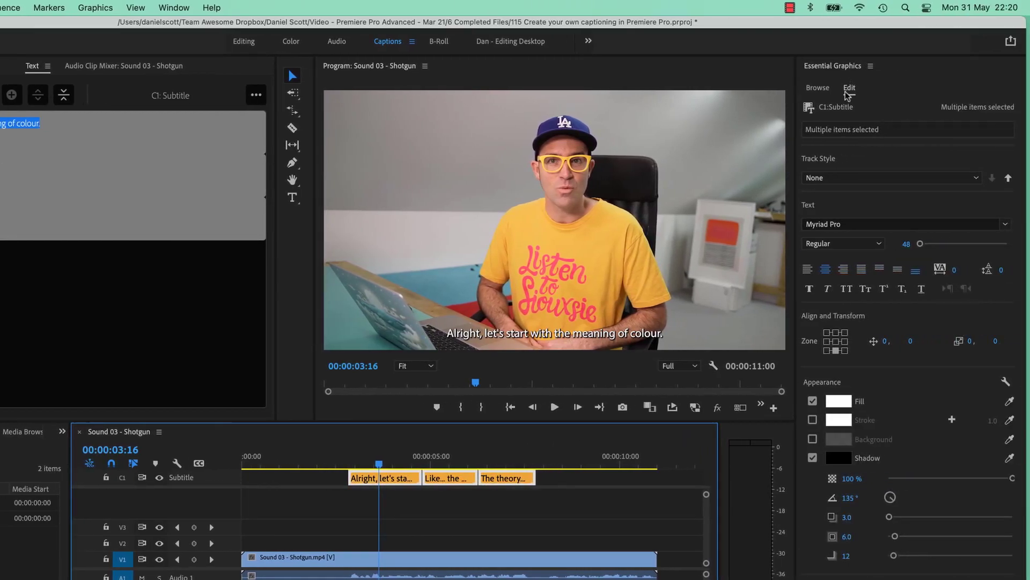
click(411, 517)
click(398, 480)
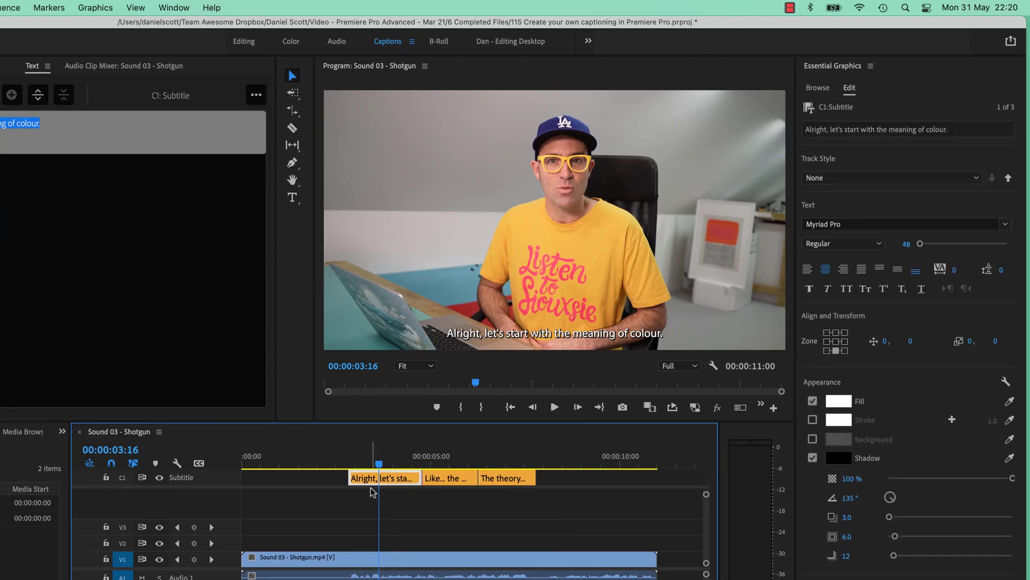
click(870, 224)
text(robo)
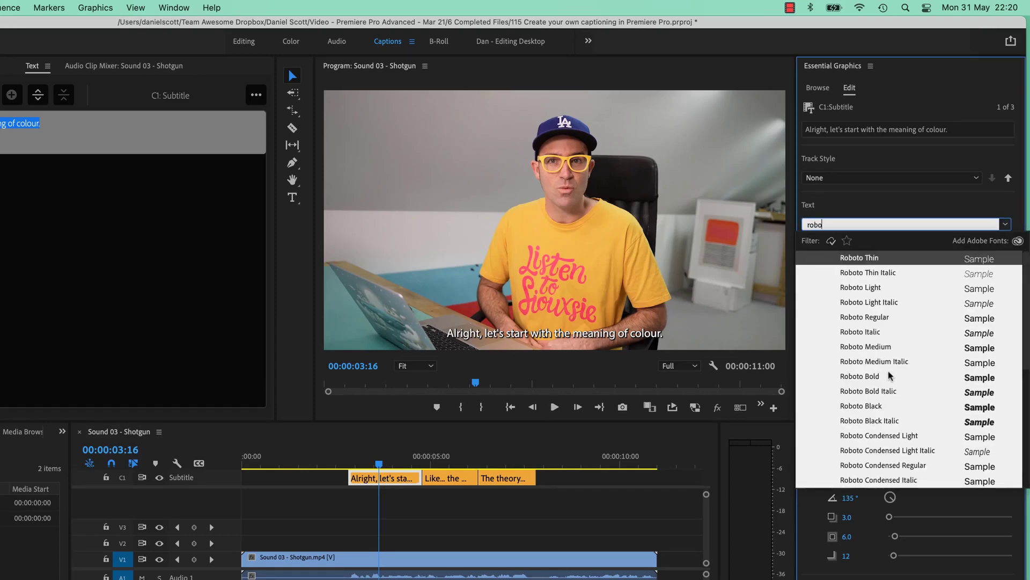
click(871, 347)
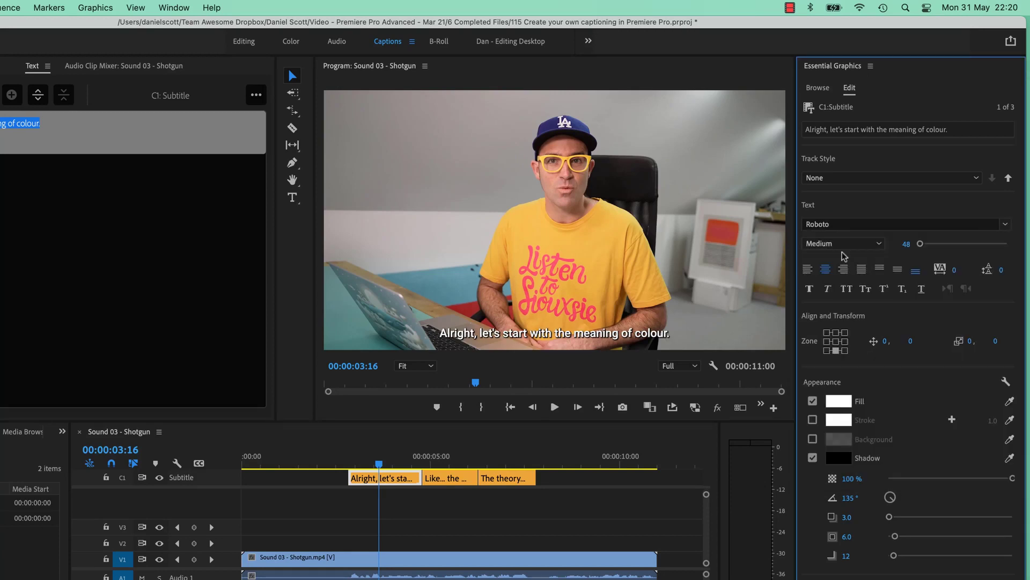
Try the first caption in the bottom-right and bottom-left zones of the frame, and return it to the bottom-centre zone
click(836, 333)
click(837, 350)
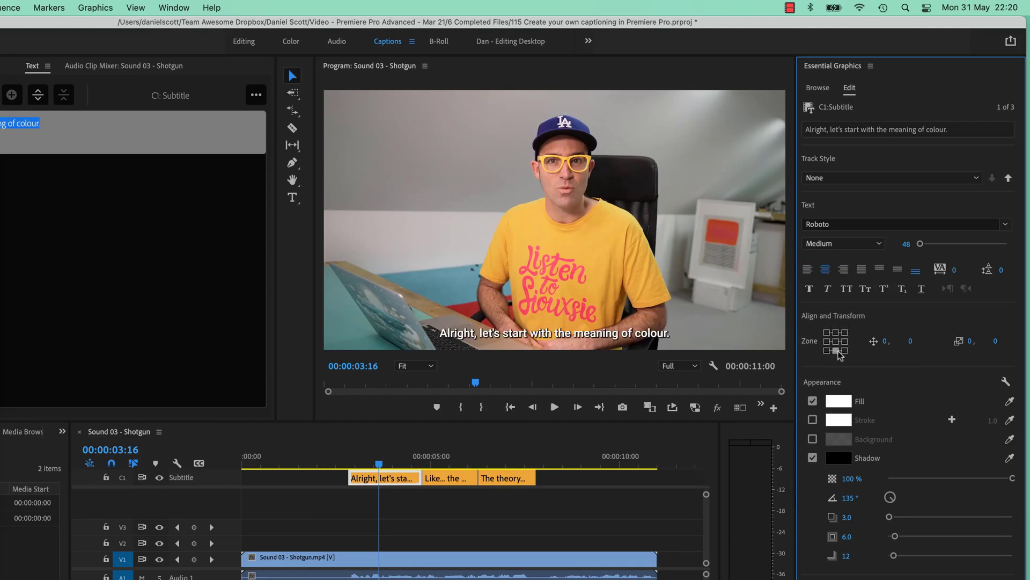
click(845, 351)
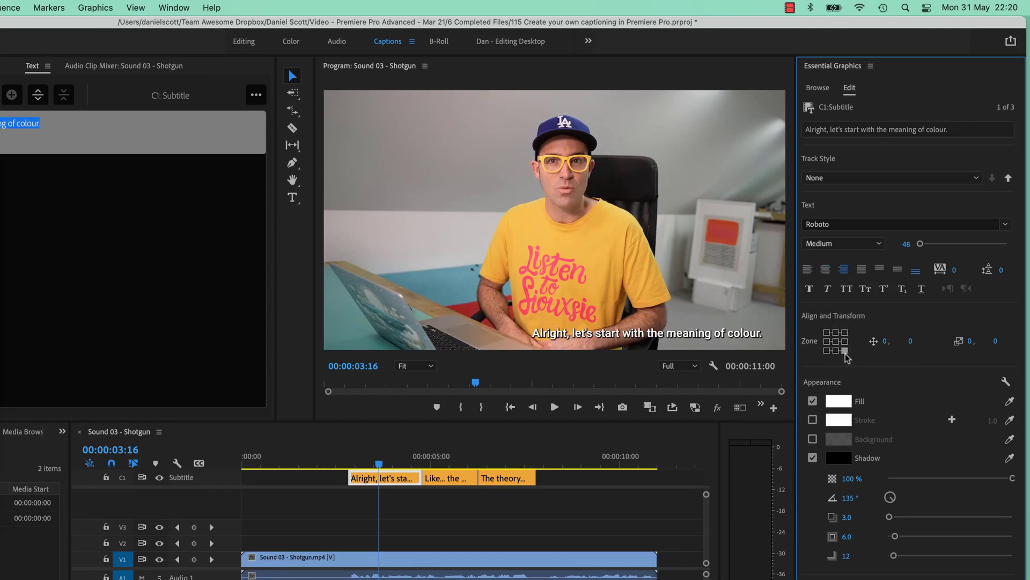
click(828, 351)
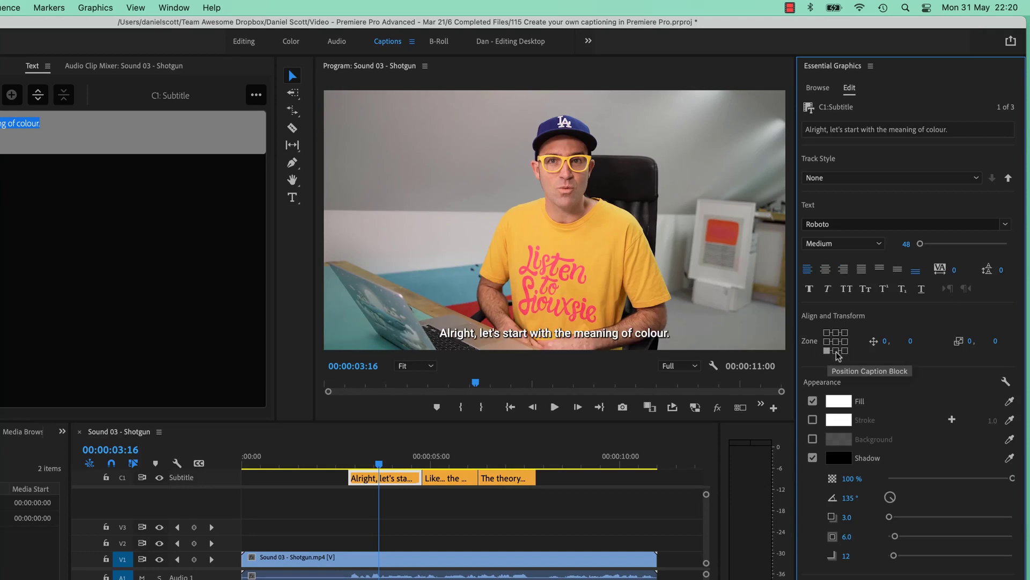
click(837, 351)
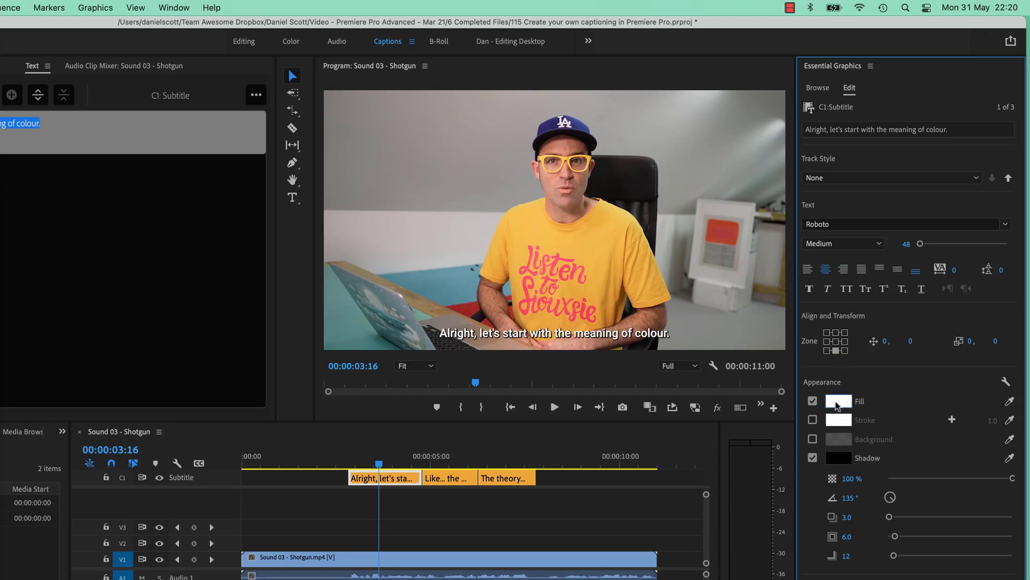
Turn off the first caption's shadow and enable a background in black (000000)
click(812, 458)
click(812, 439)
click(843, 443)
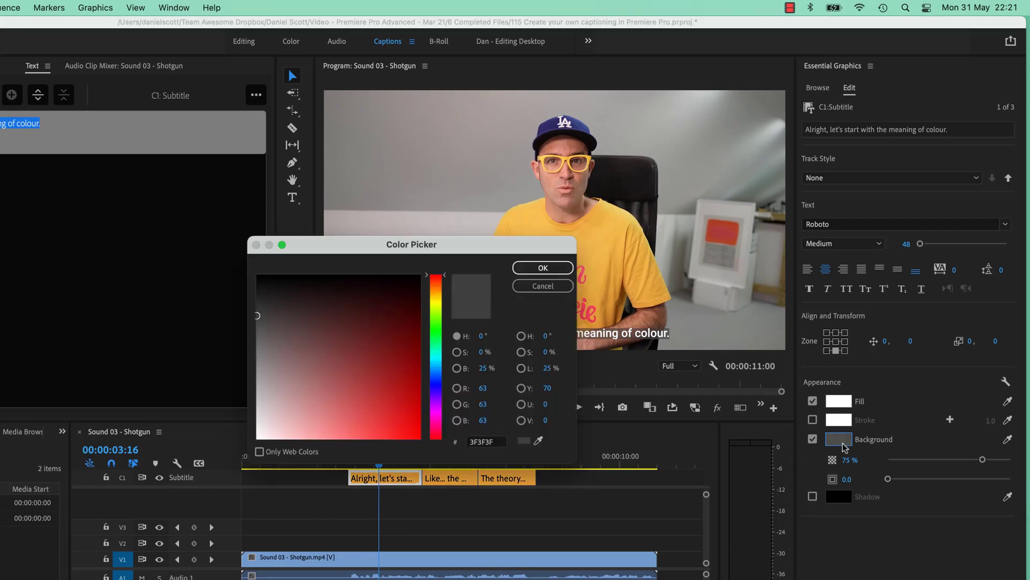
click(301, 318)
click(257, 275)
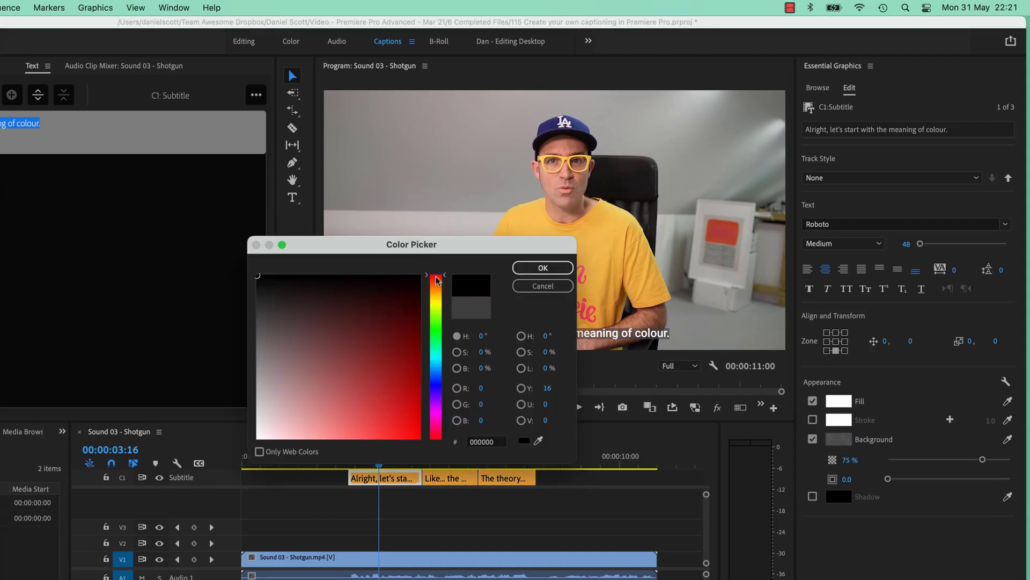
click(533, 273)
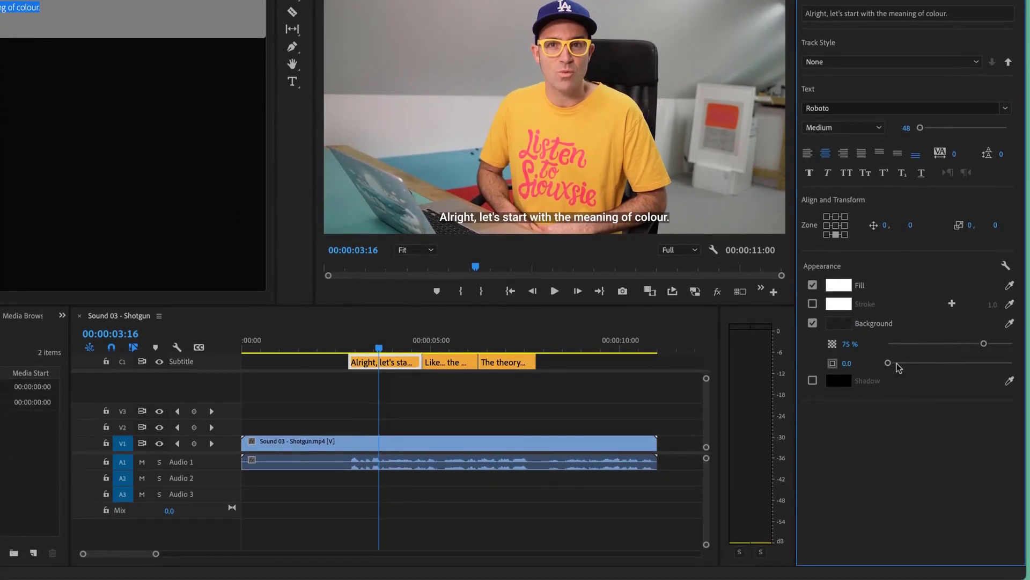
Set the first caption's background size to 17.5 and its font size to 70
drag(889, 363, 910, 363)
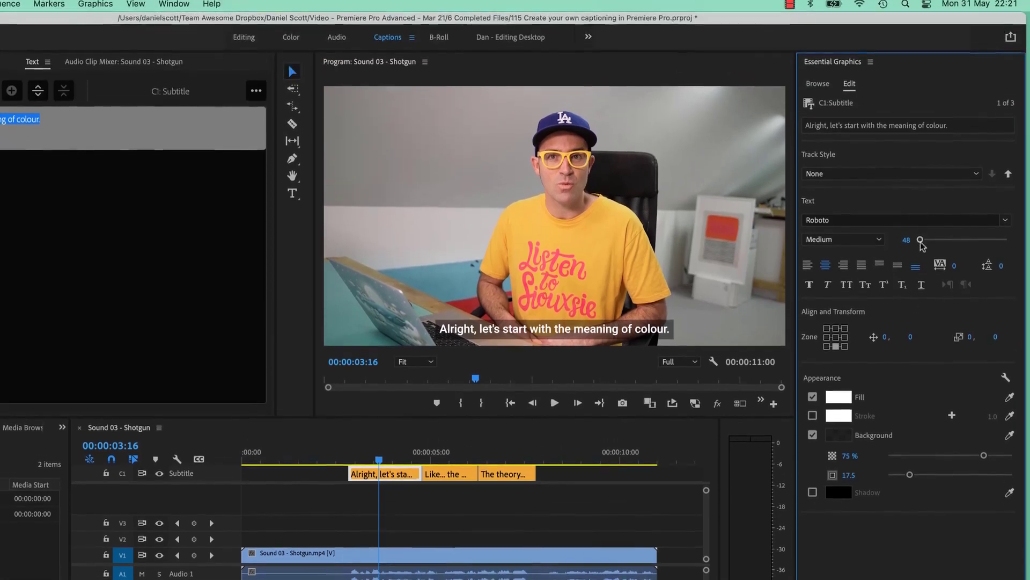
drag(920, 127, 925, 129)
drag(925, 243, 921, 244)
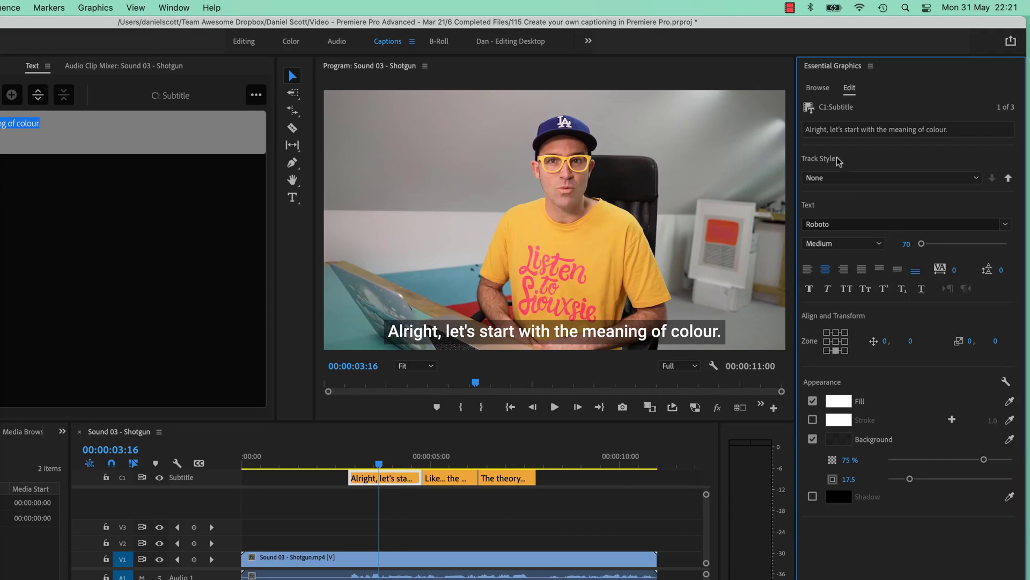
Create a new track style named "CC BYOL" from the first caption's formatting
click(862, 179)
click(859, 192)
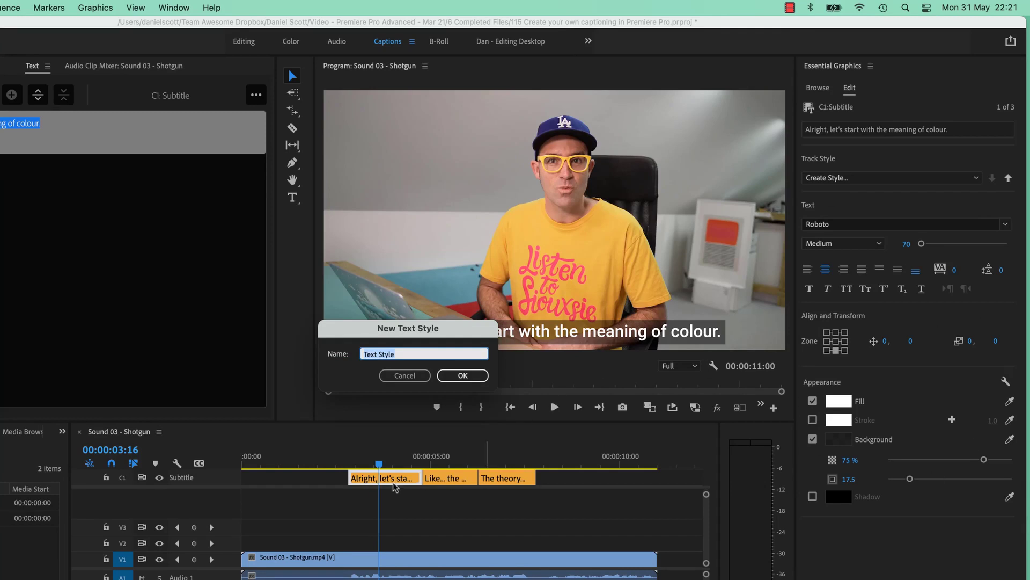
text(cc)
click(463, 375)
Check the CC BYOL style on the second and third captions by selecting both and viewing the frame at 00:00:05:19
click(499, 478)
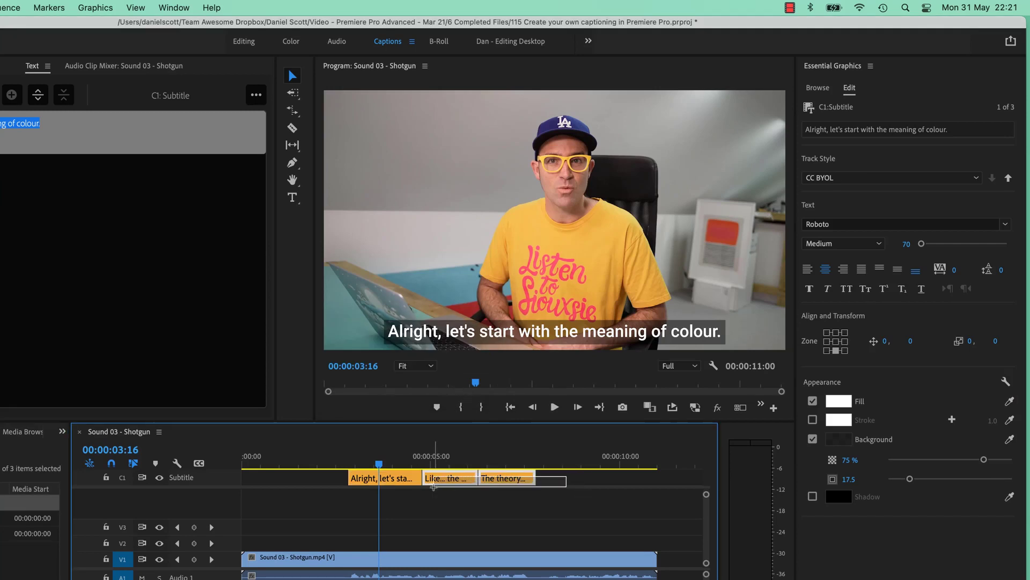
shift+click(456, 478)
click(461, 462)
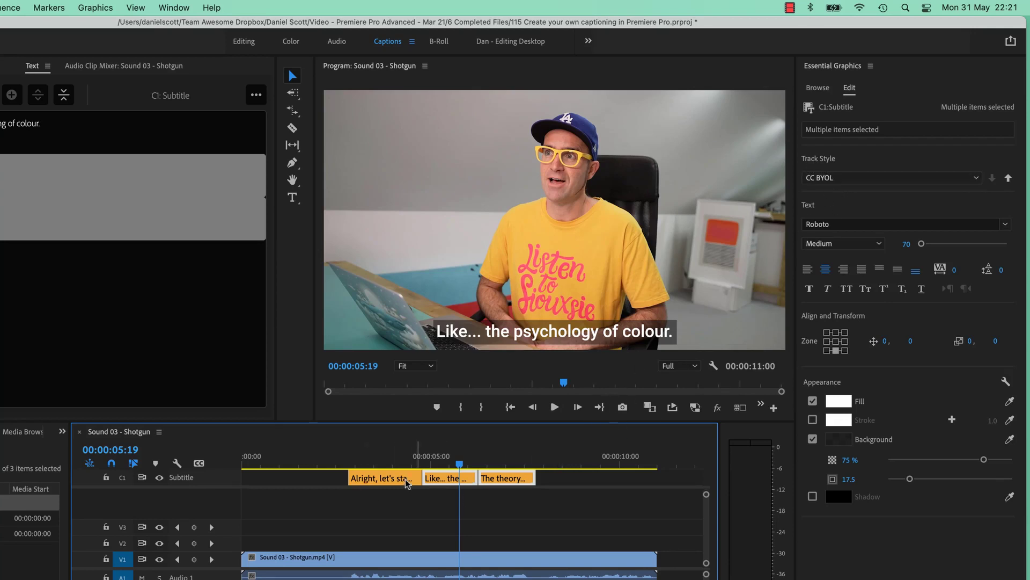
click(562, 483)
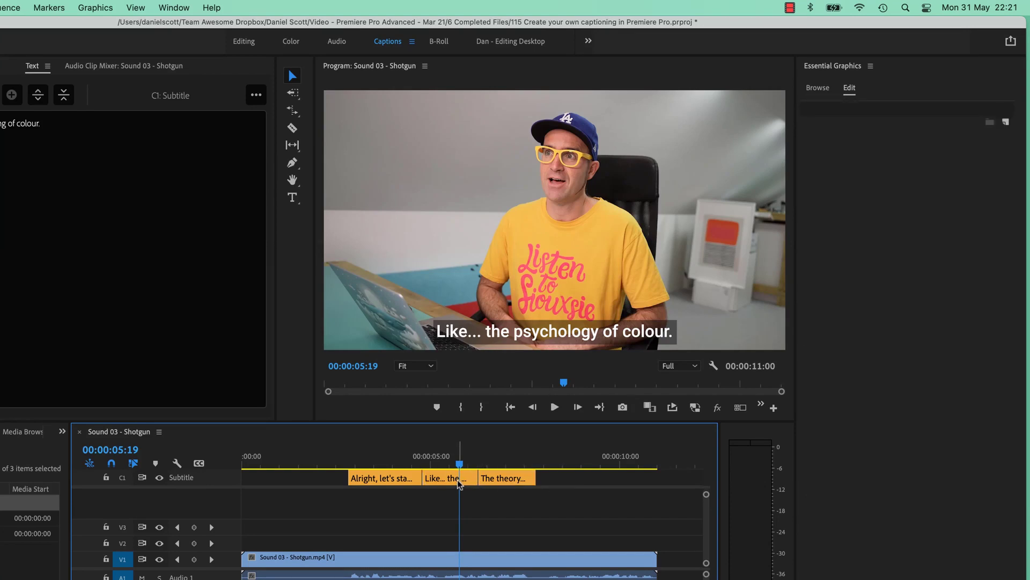
Change the second caption's fill colour to red (FF0000)
click(465, 483)
click(839, 400)
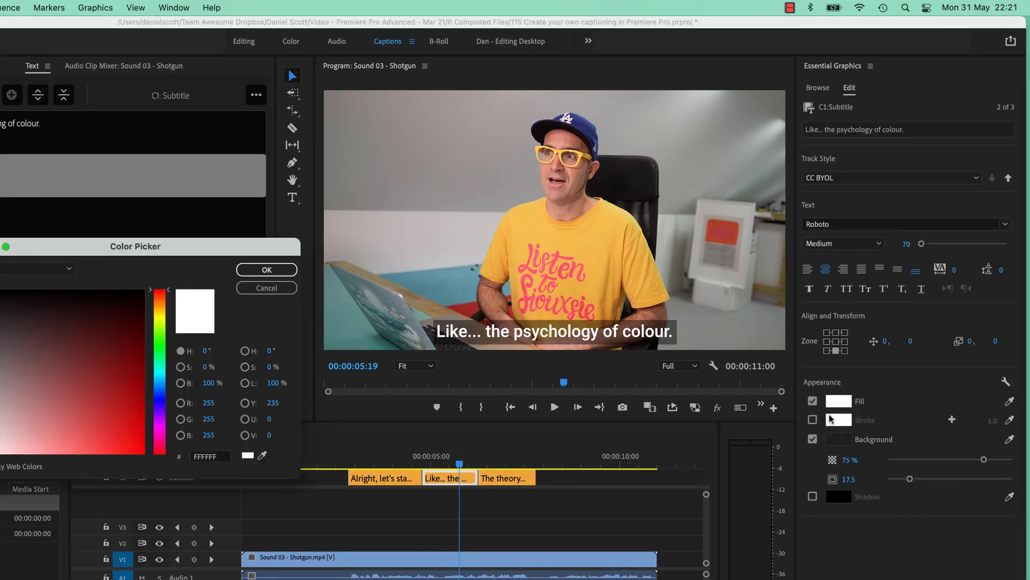
drag(101, 375, 143, 453)
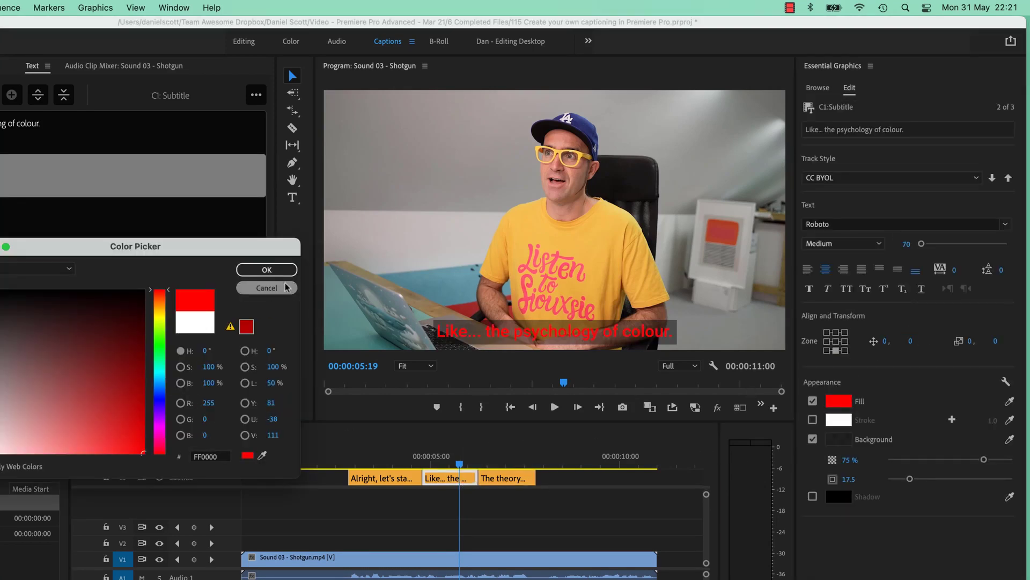
click(267, 269)
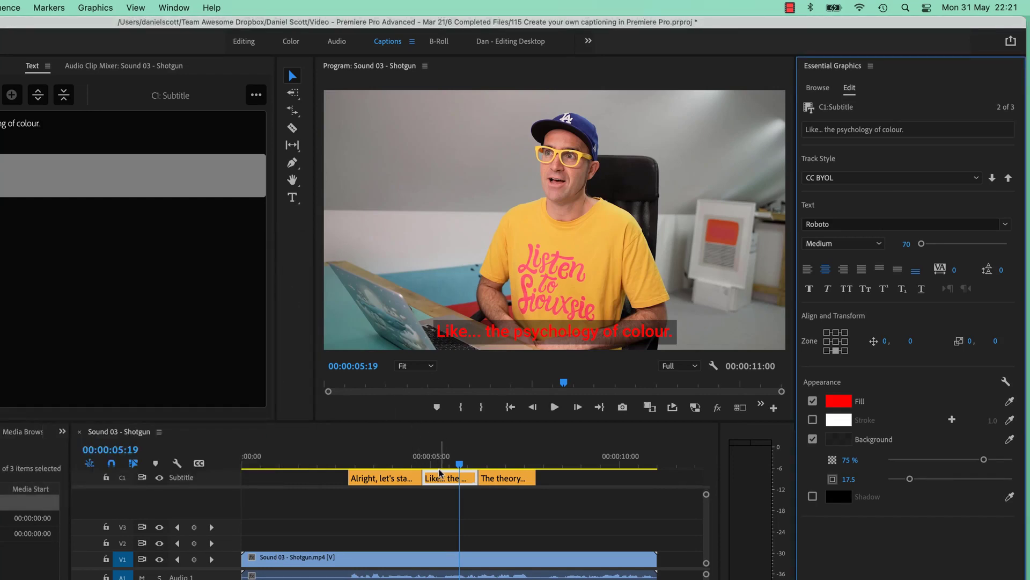
Reset the second caption's formatting by switching its track style to None and reapplying CC BYOL
click(834, 179)
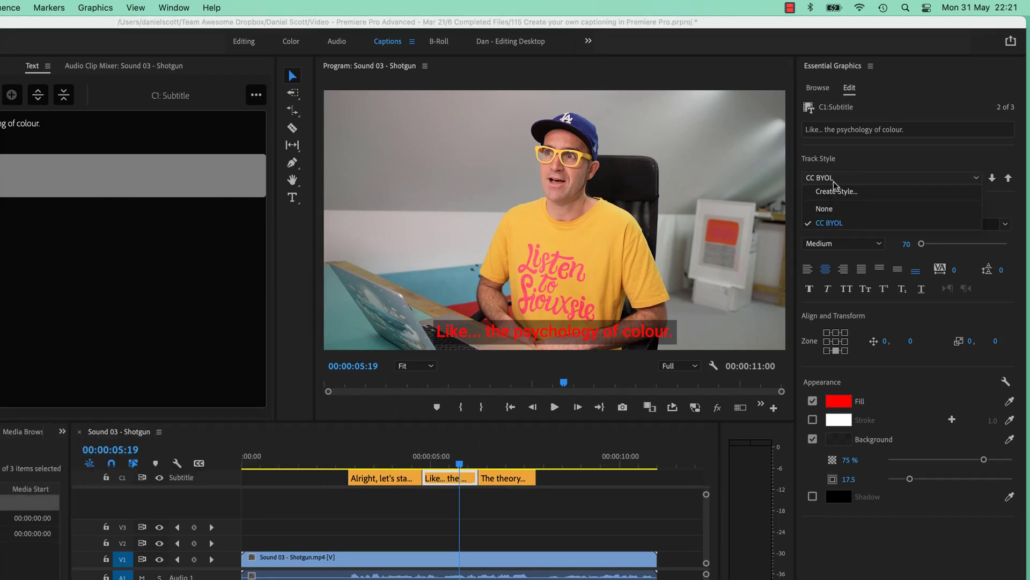
click(825, 209)
click(834, 178)
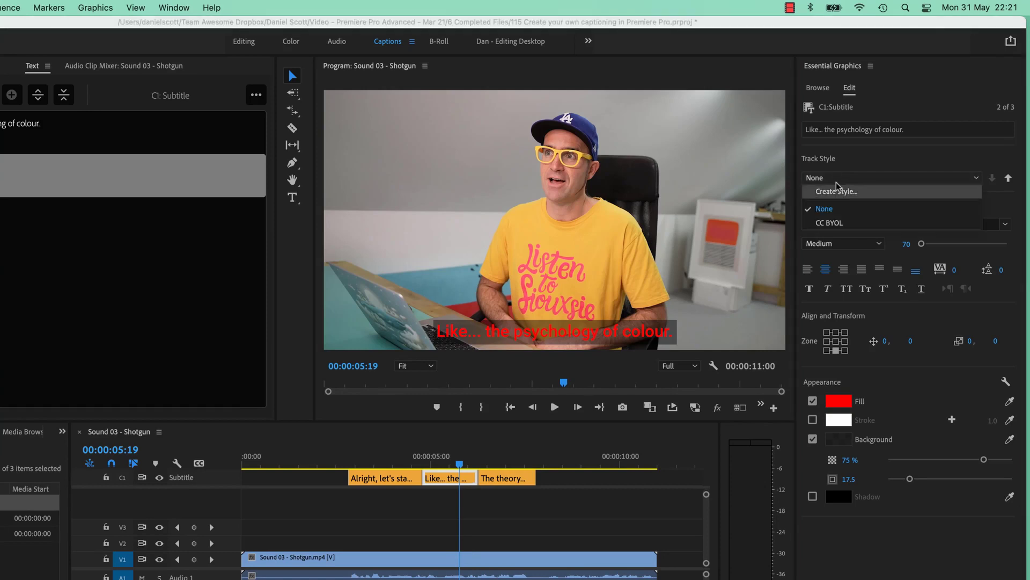
click(835, 222)
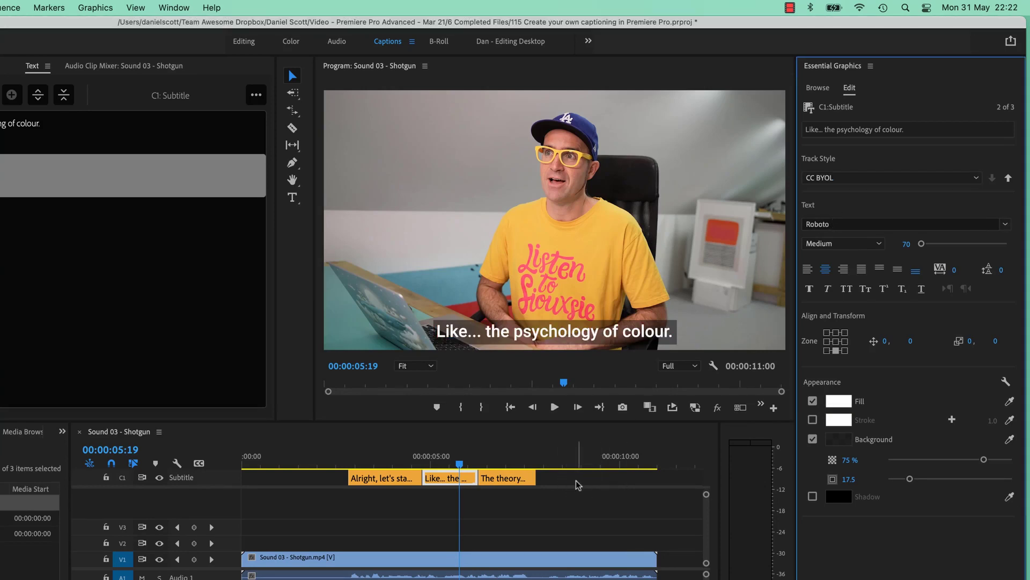
click(845, 177)
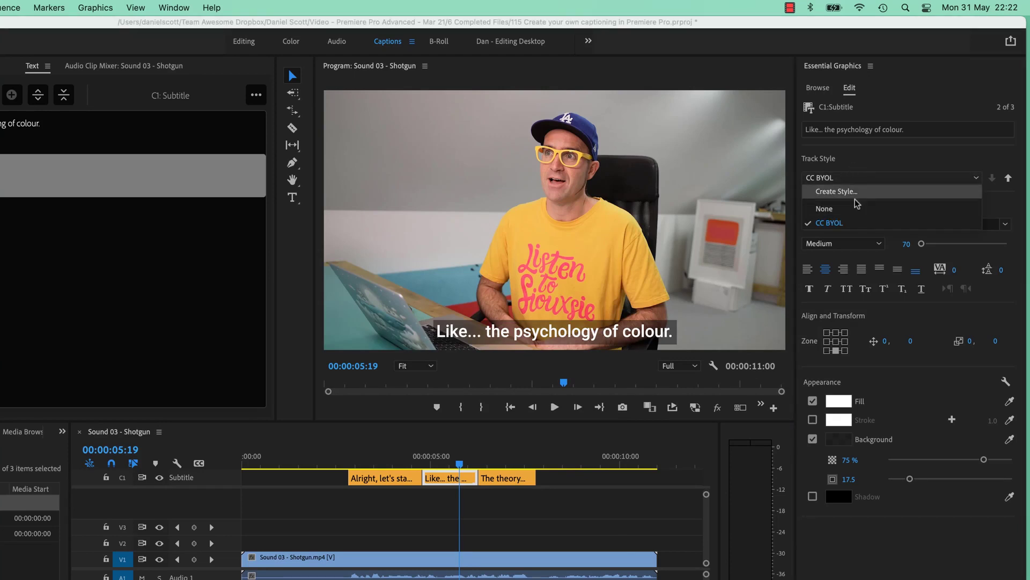
click(489, 515)
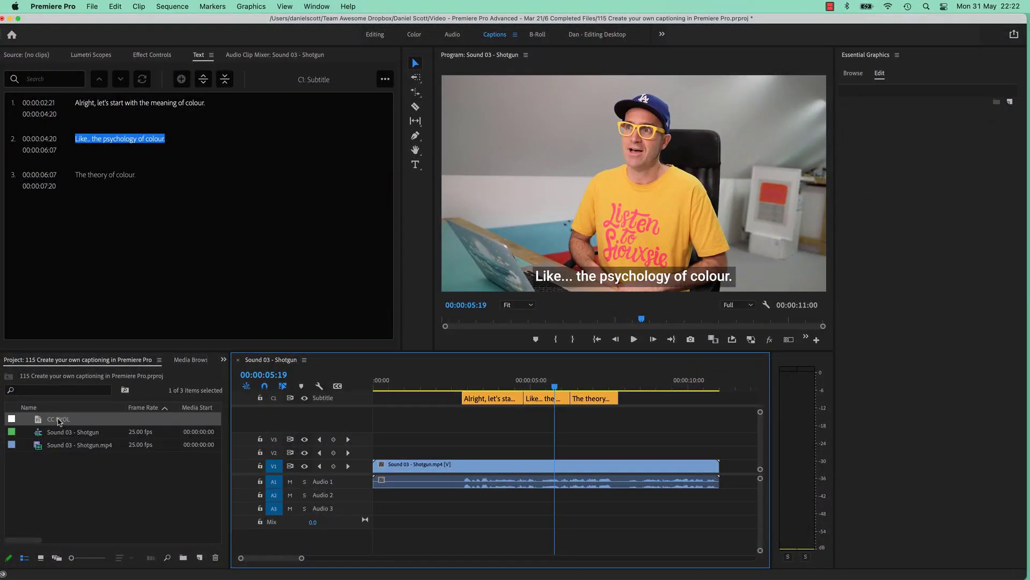
Copy the CC BYOL style from the project and create a new project named "Untitled"
click(75, 466)
click(67, 423)
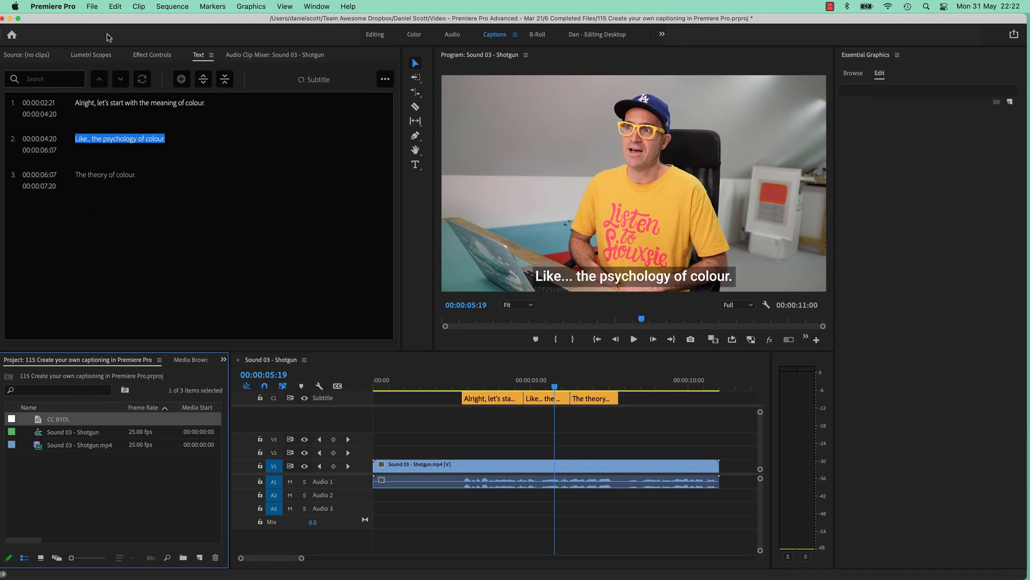
click(92, 6)
mouse_move(118, 27)
click(236, 23)
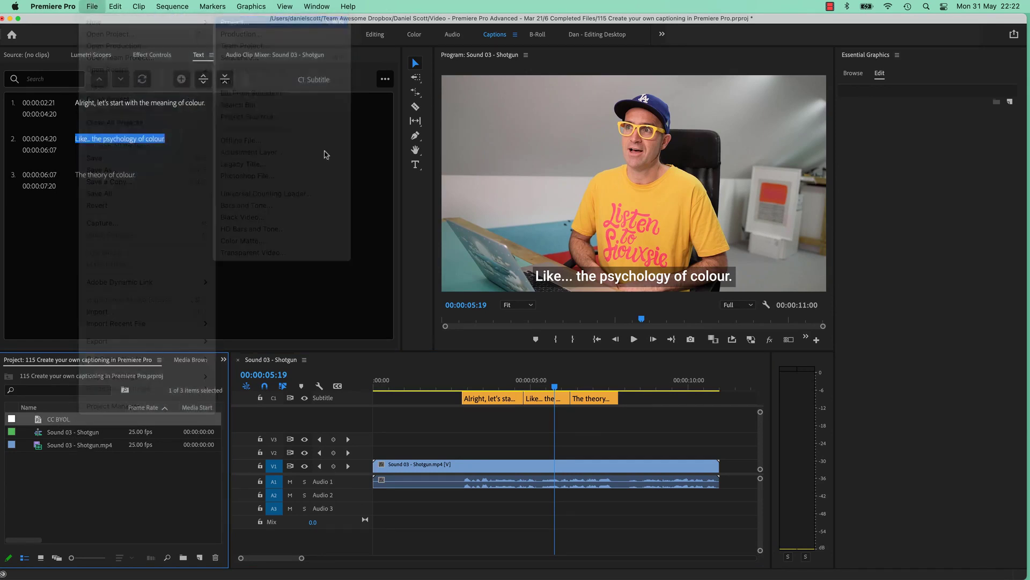
click(671, 452)
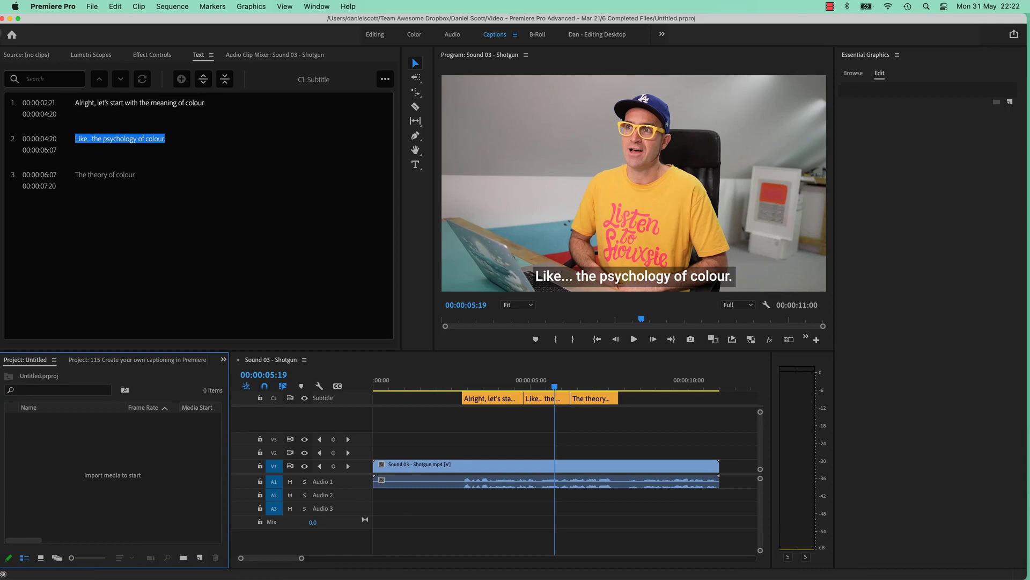
Create a sequence from Sound 04 - Hiss.mp4 in the new project and paste in the copied CC BYOL style
key(super+Tab)
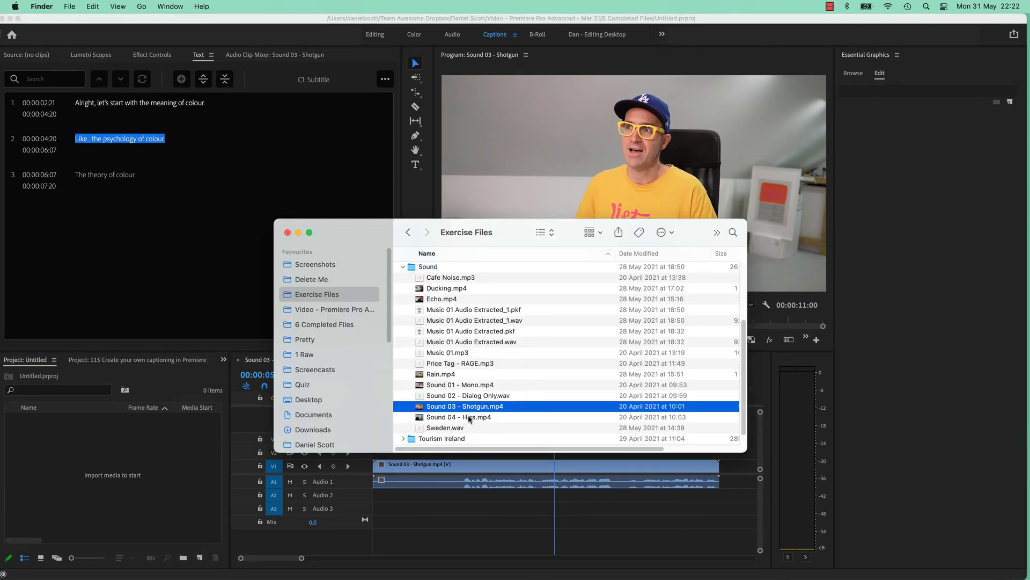
drag(471, 418, 200, 557)
click(96, 432)
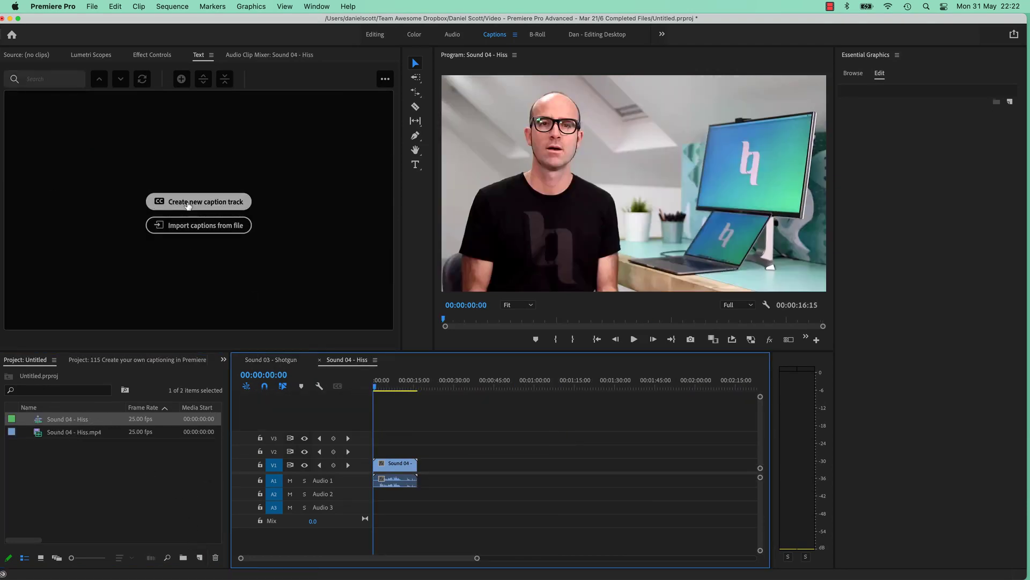
click(108, 468)
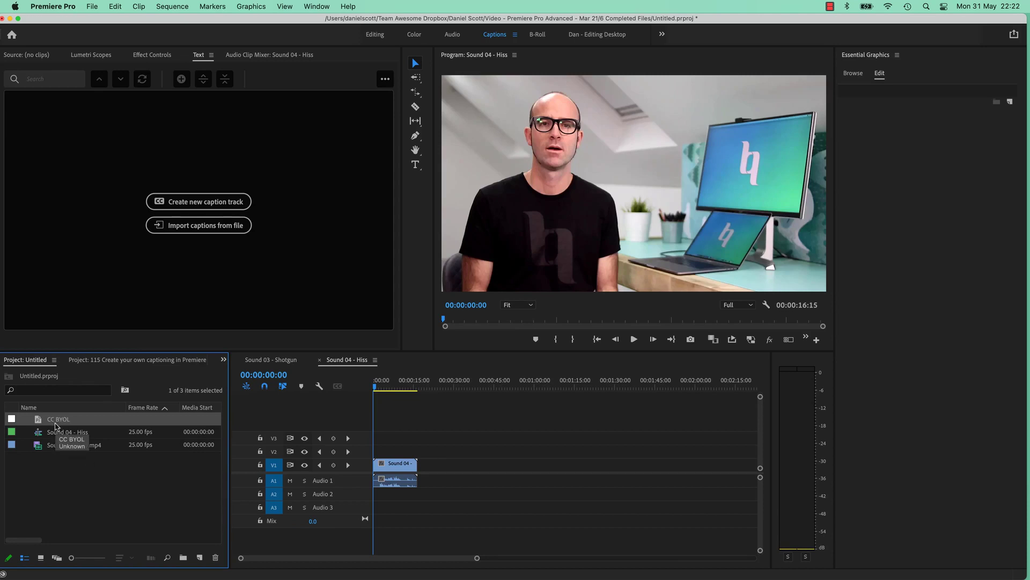
Create a Subtitle caption track with the CC BYOL style and add a test caption reading "sdfas"
click(196, 204)
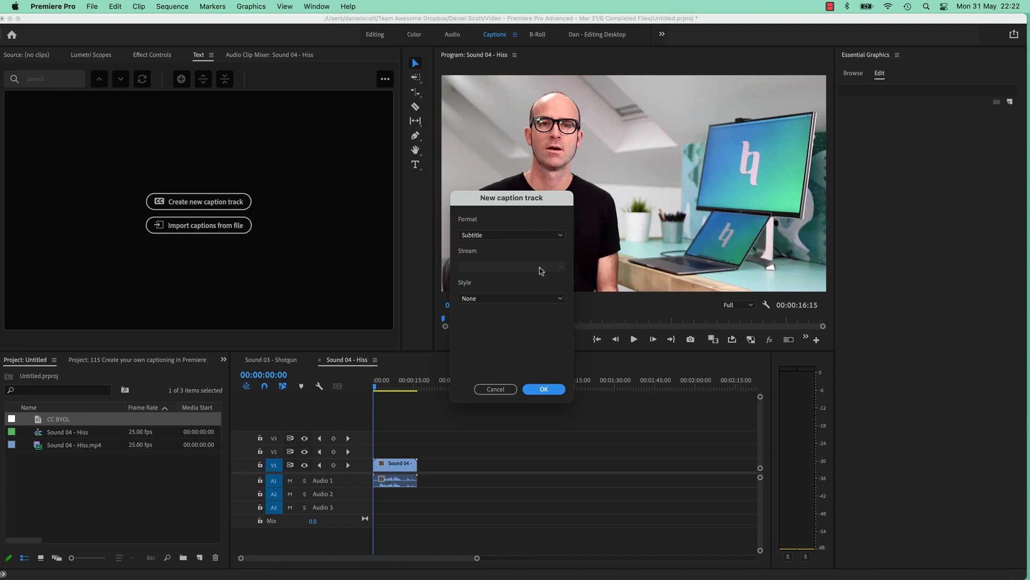
click(478, 299)
click(484, 322)
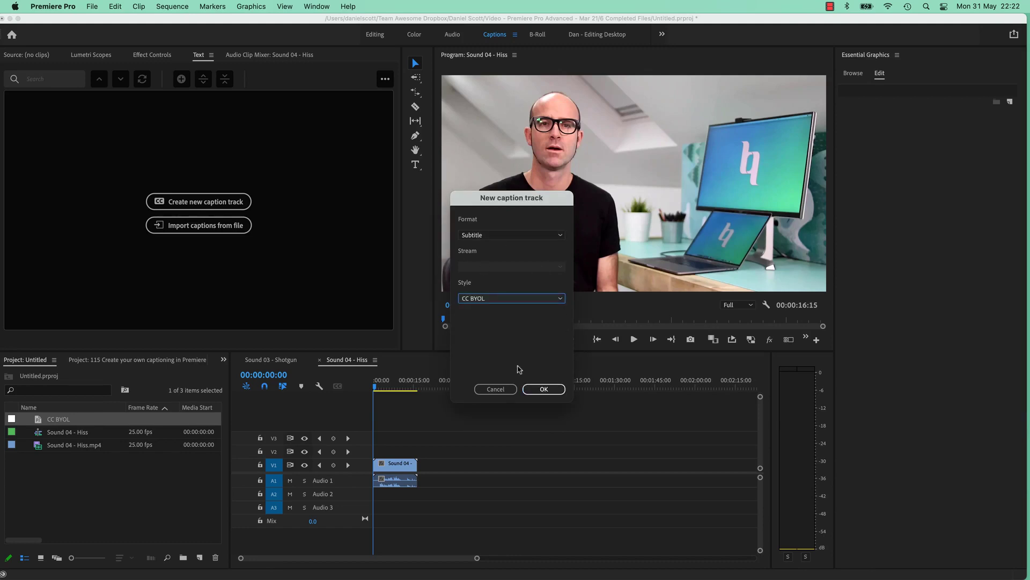
click(542, 387)
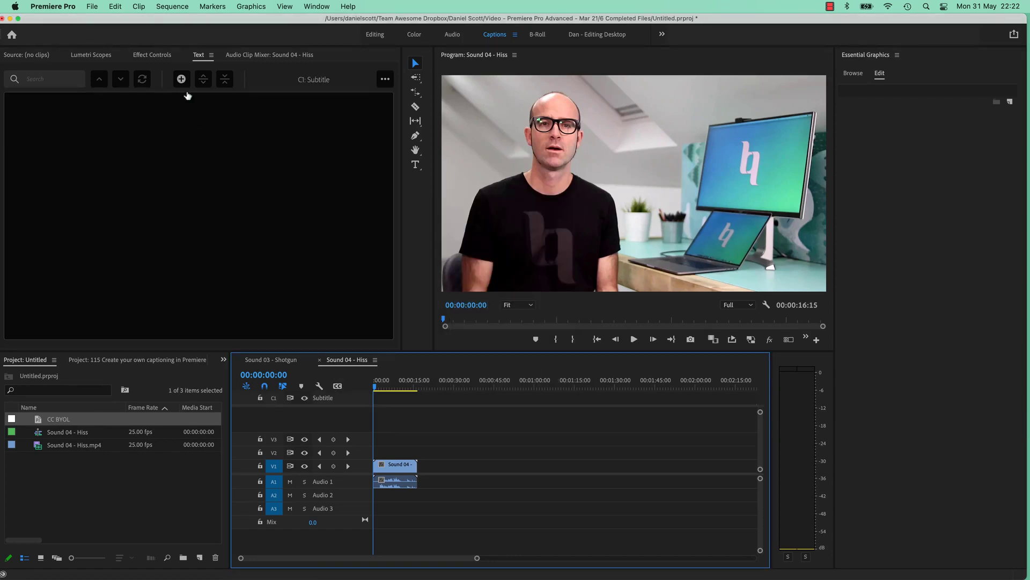
click(183, 80)
text(sdfas)
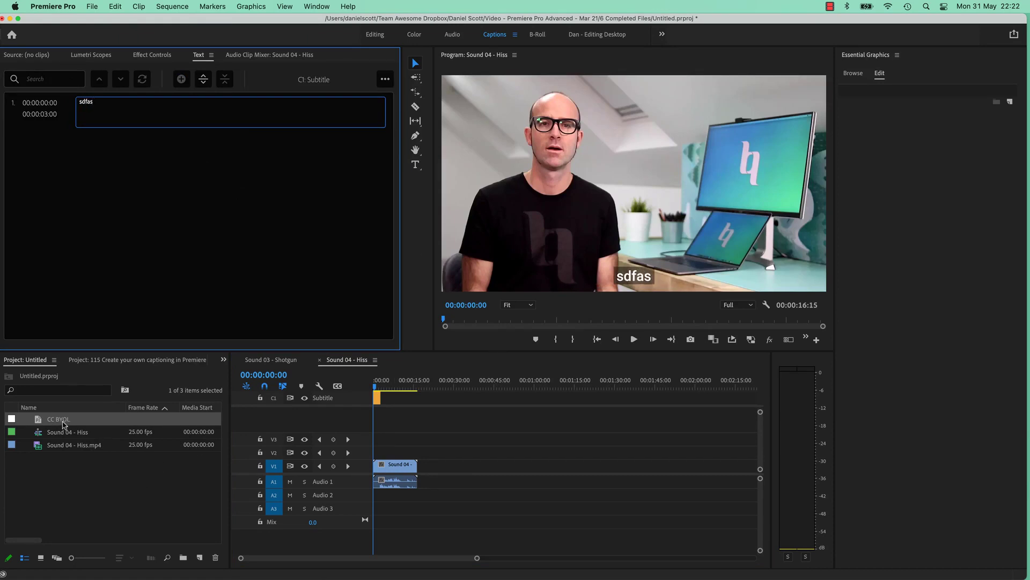
right_click(63, 424)
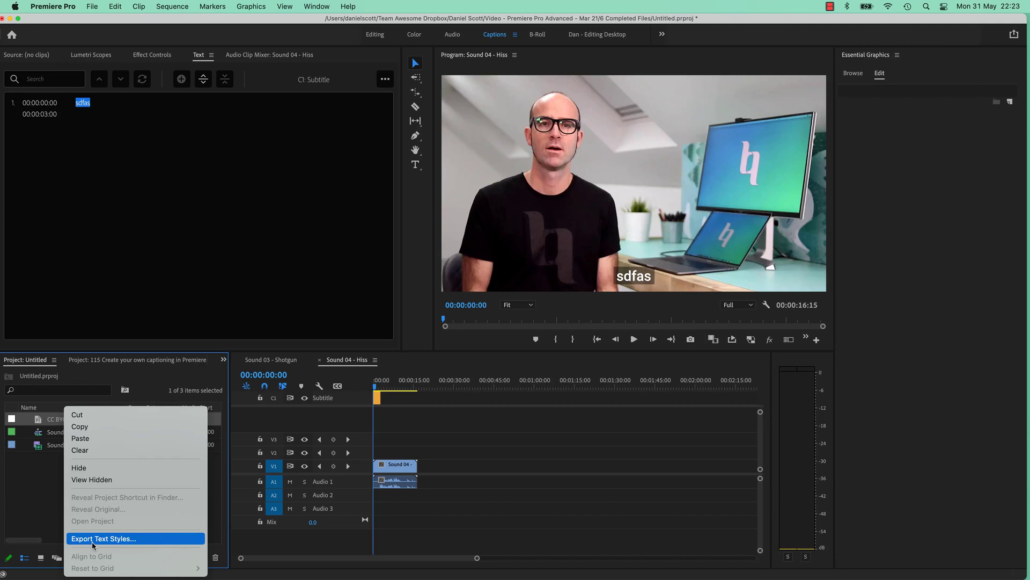
click(26, 479)
click(122, 488)
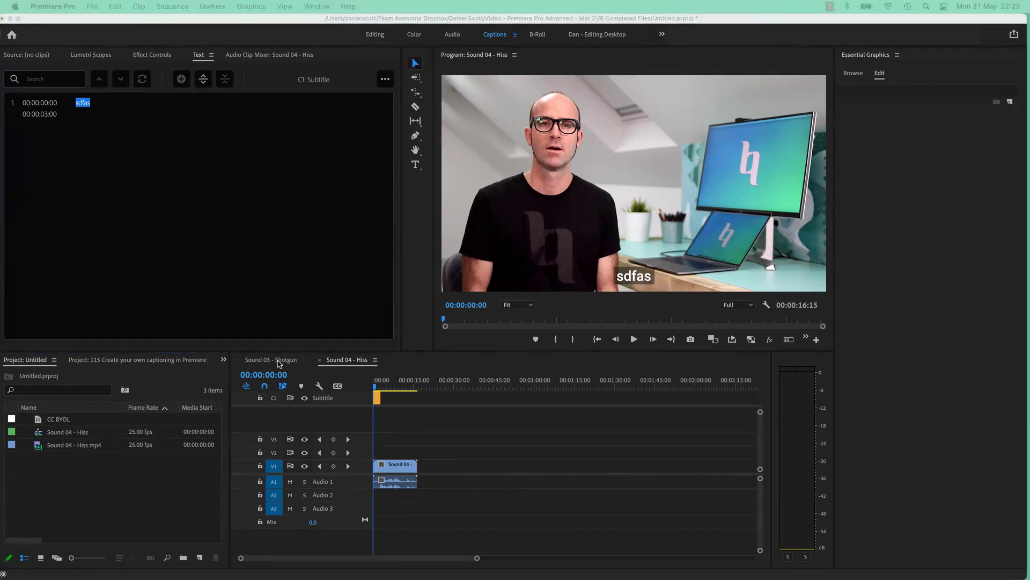
Return to the Sound 03 - Shotgun sequence and search its captions for "theory"
click(278, 363)
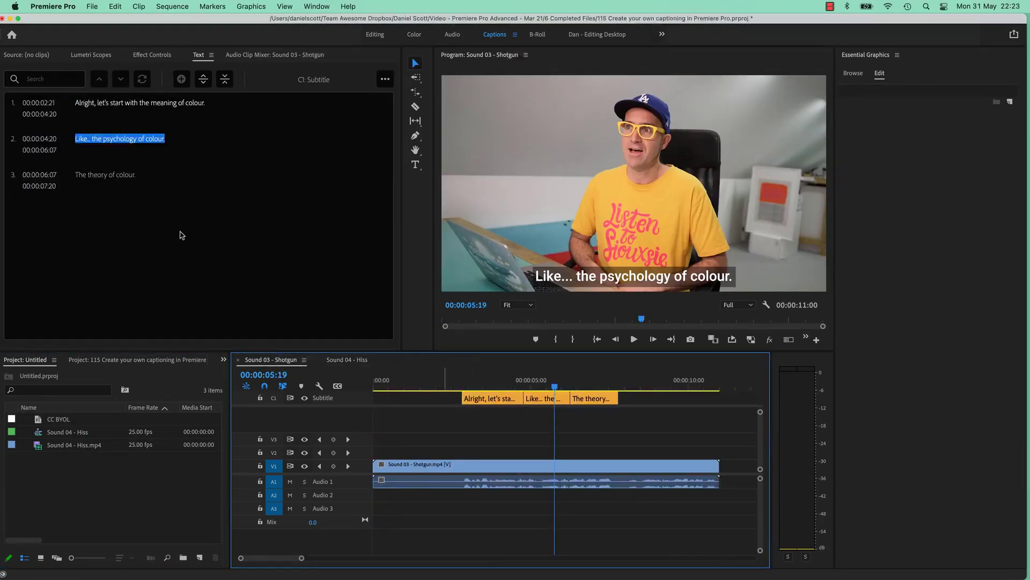
click(145, 242)
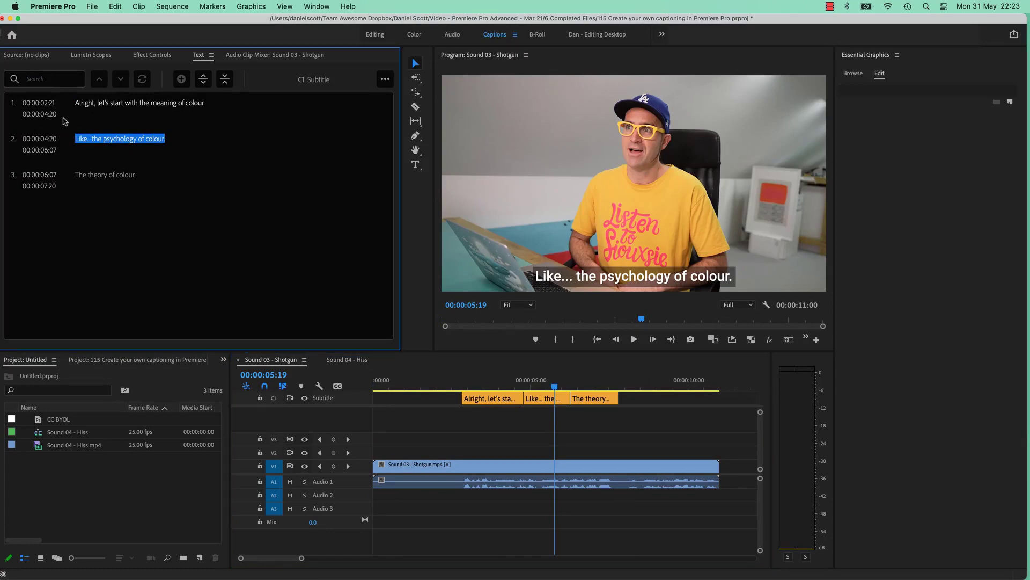
click(32, 81)
text(theory)
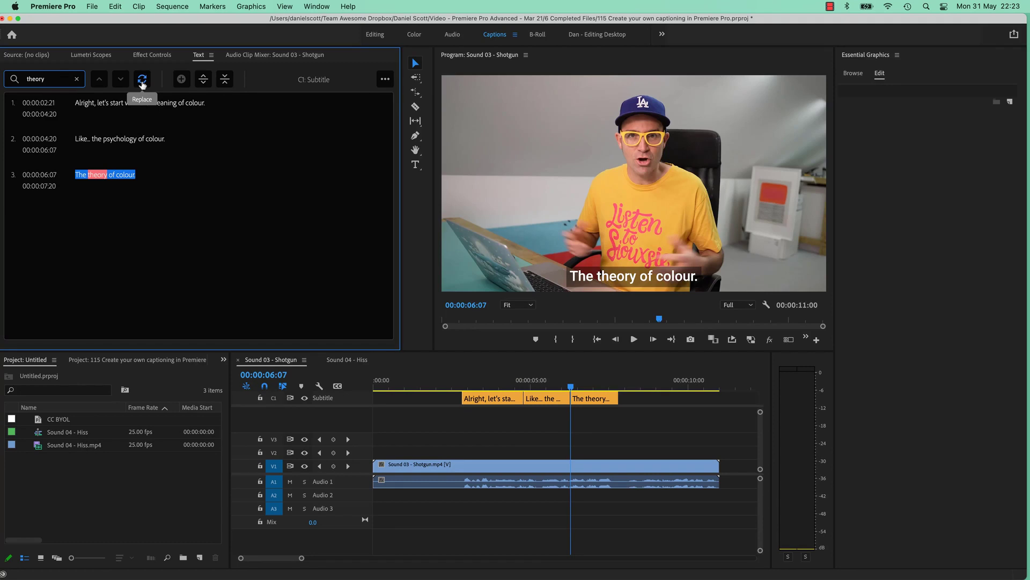
Replace every "colour" in the Sound 03 - Shotgun captions with "color"
click(191, 108)
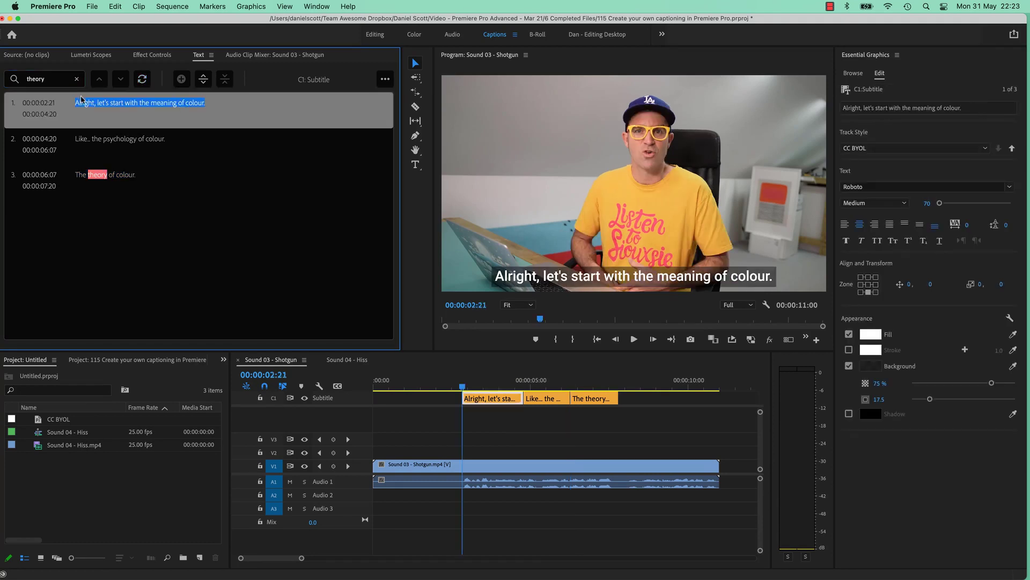
double_click(55, 80)
text(colour)
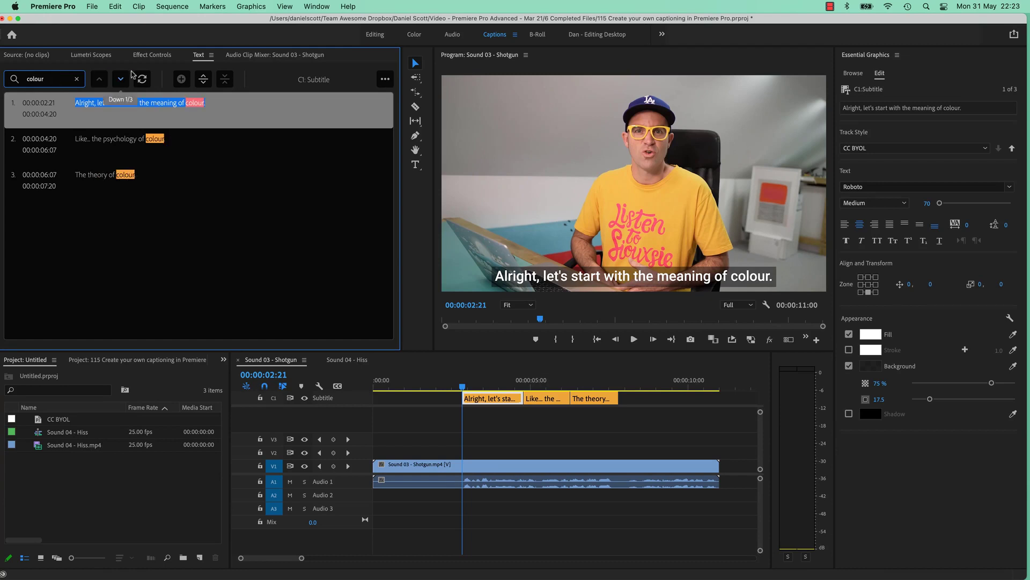
click(143, 79)
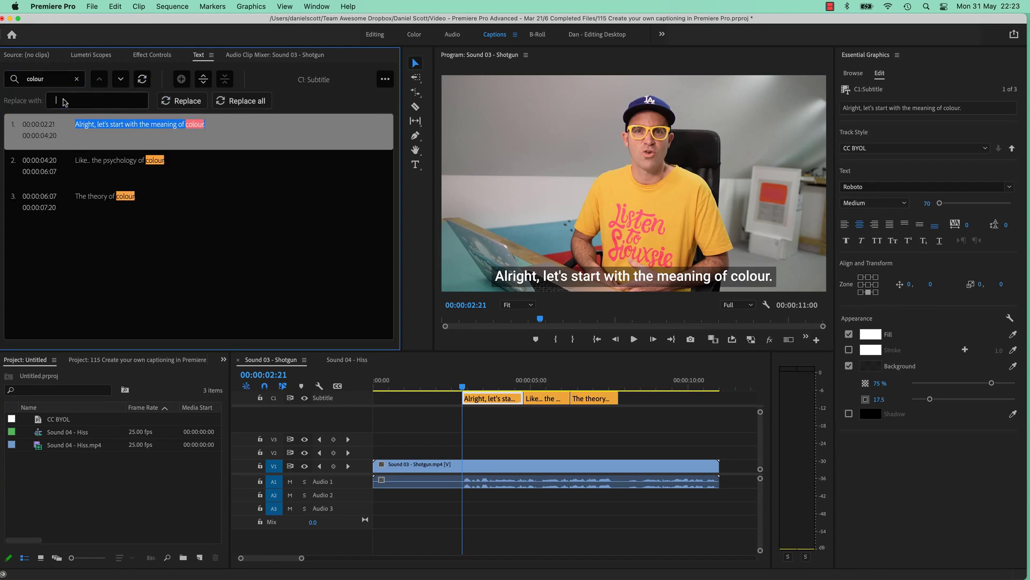
click(63, 102)
click(243, 102)
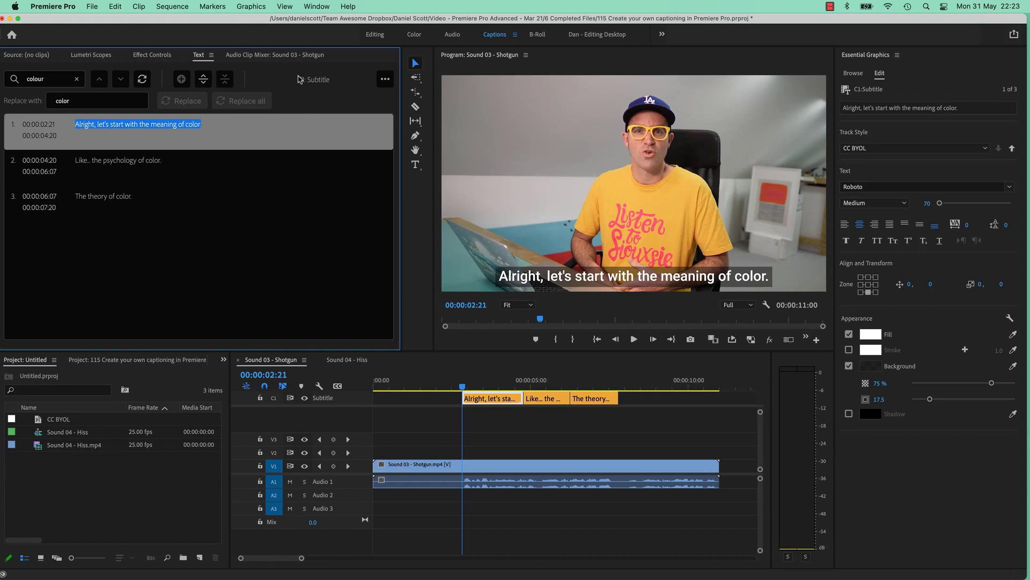
Export the captions as a plain text file named "Color Theory" to the Desktop
click(386, 80)
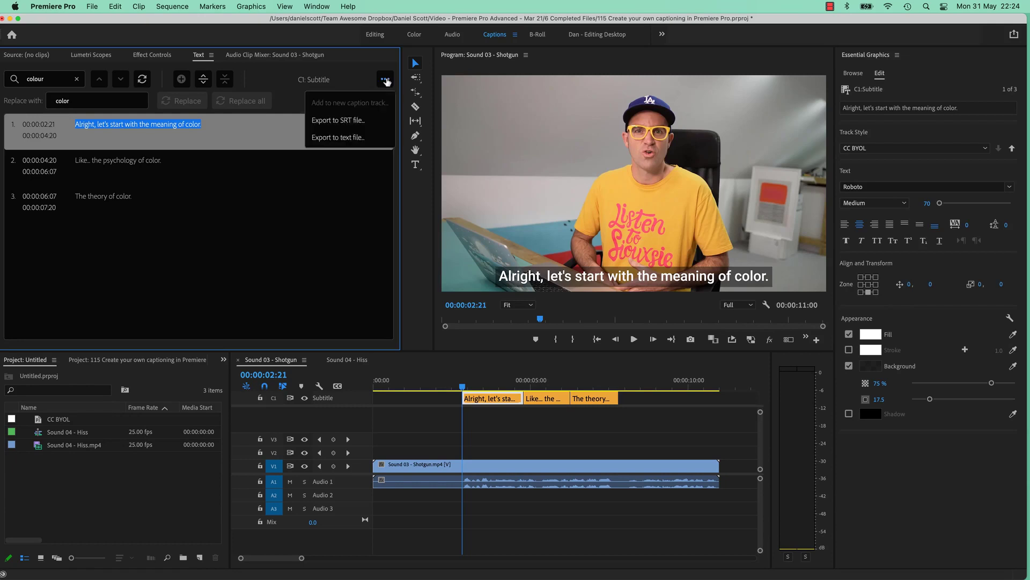
click(344, 138)
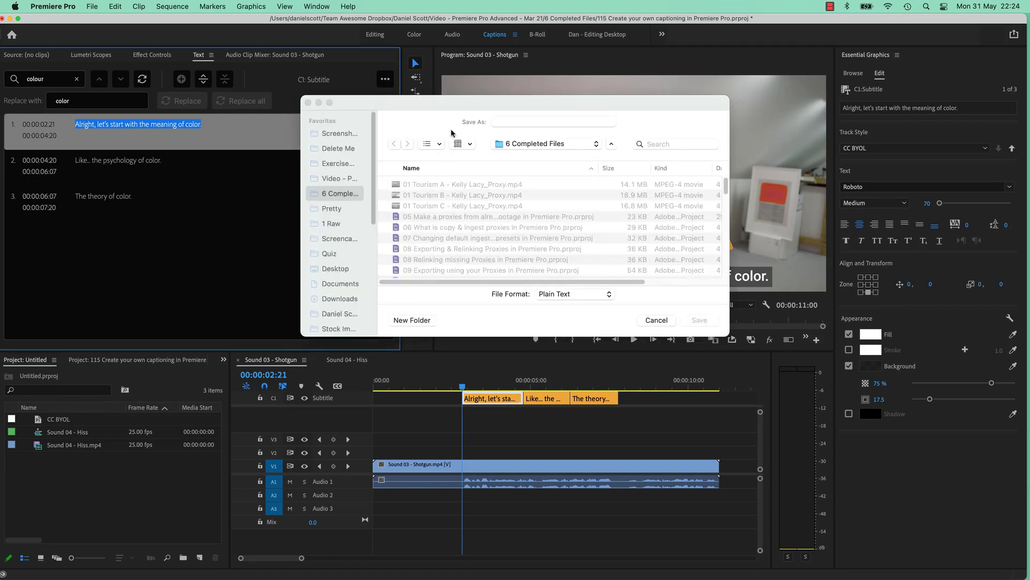
click(516, 121)
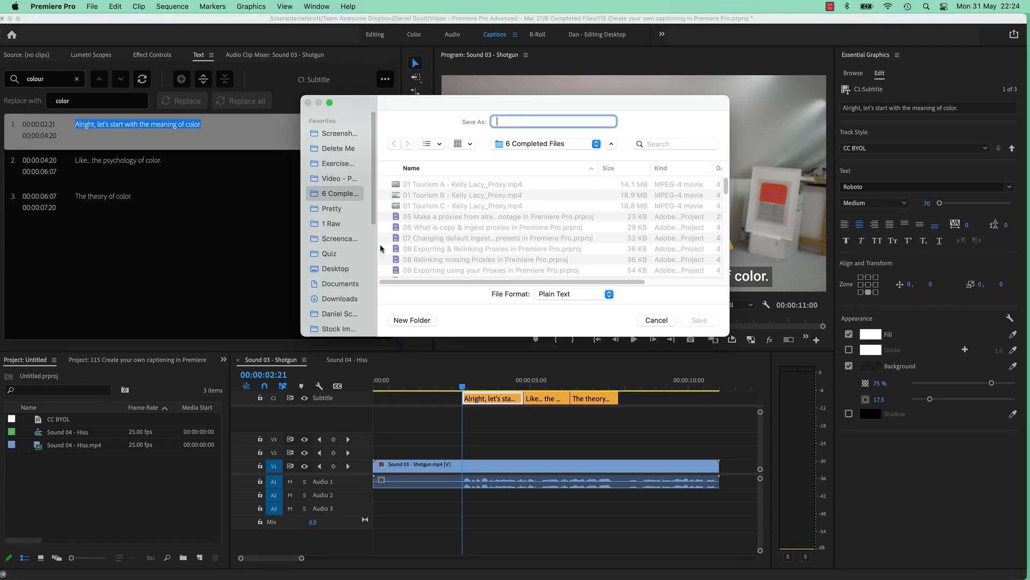
click(332, 269)
click(527, 121)
text(Color Theory)
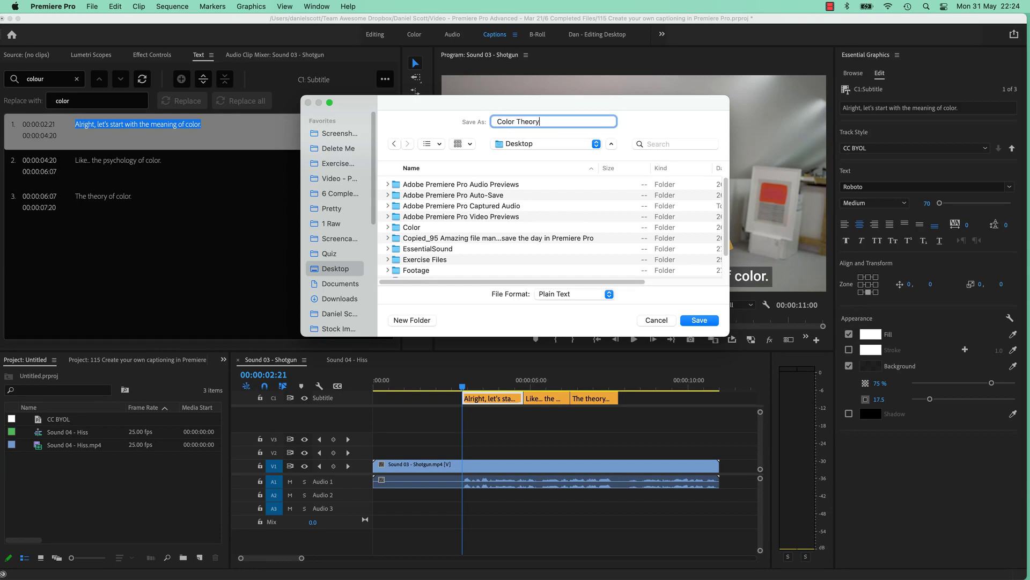
key(super+a)
click(699, 320)
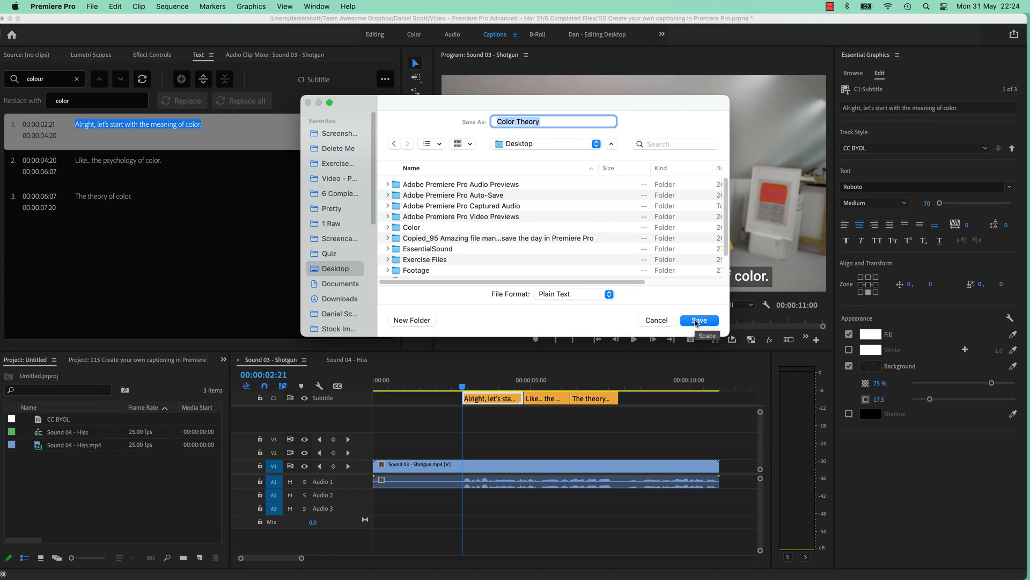
Export the captions as an SRT file named "Color Theory" to the 6 Completed Files folder
click(382, 79)
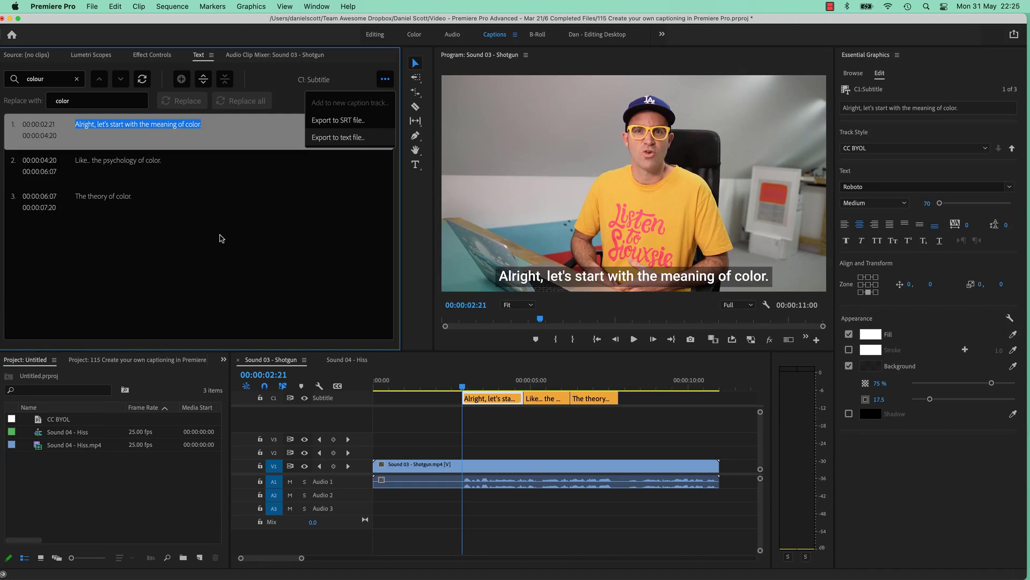
click(337, 121)
text(Color Theory)
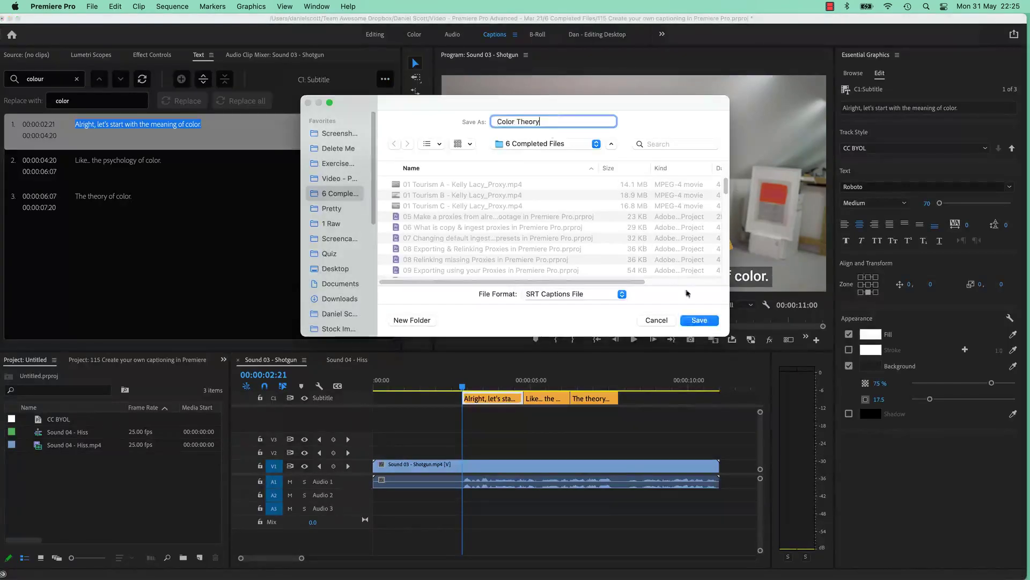
click(700, 320)
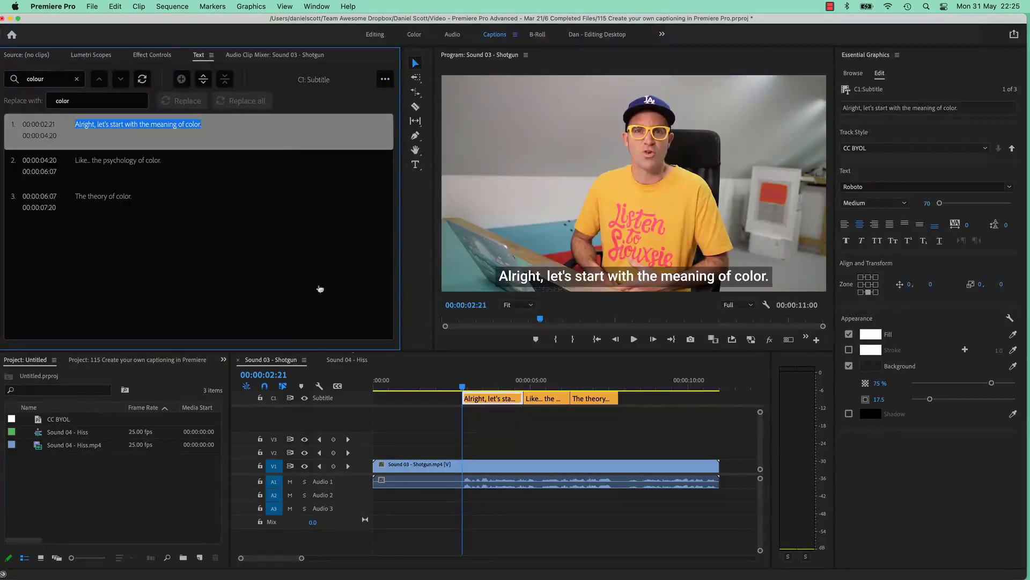
Switch to Finder, preview Color Theory.txt on the Desktop to read its contents, and return to Premiere Pro
key(super+Tab)
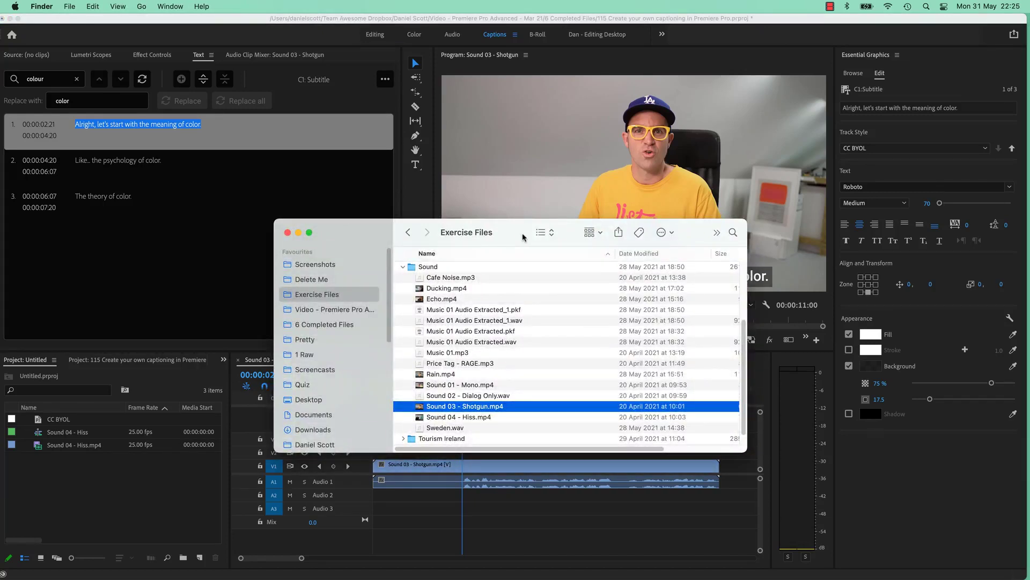
click(318, 401)
click(444, 324)
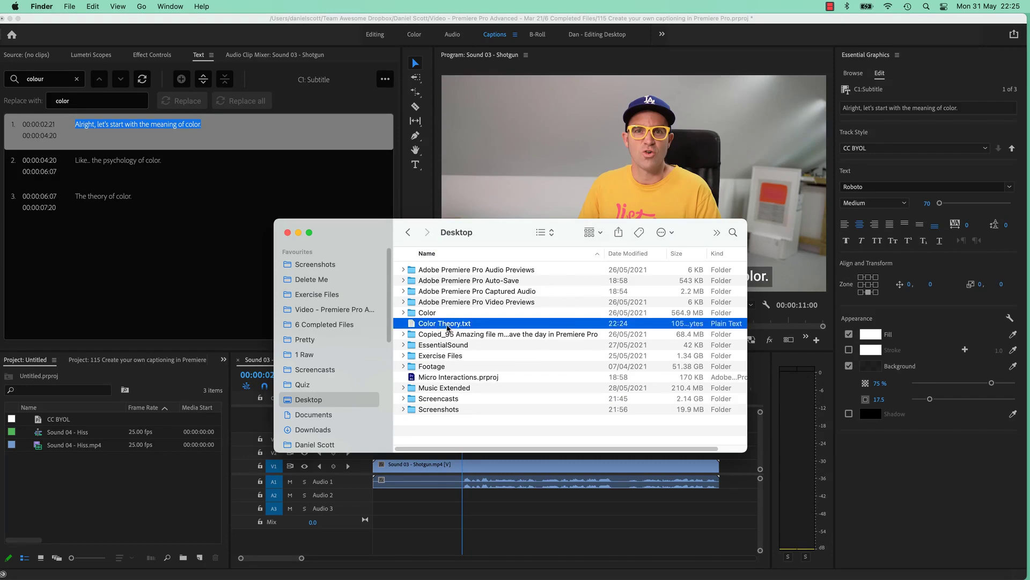
key(space)
drag(392, 132, 416, 173)
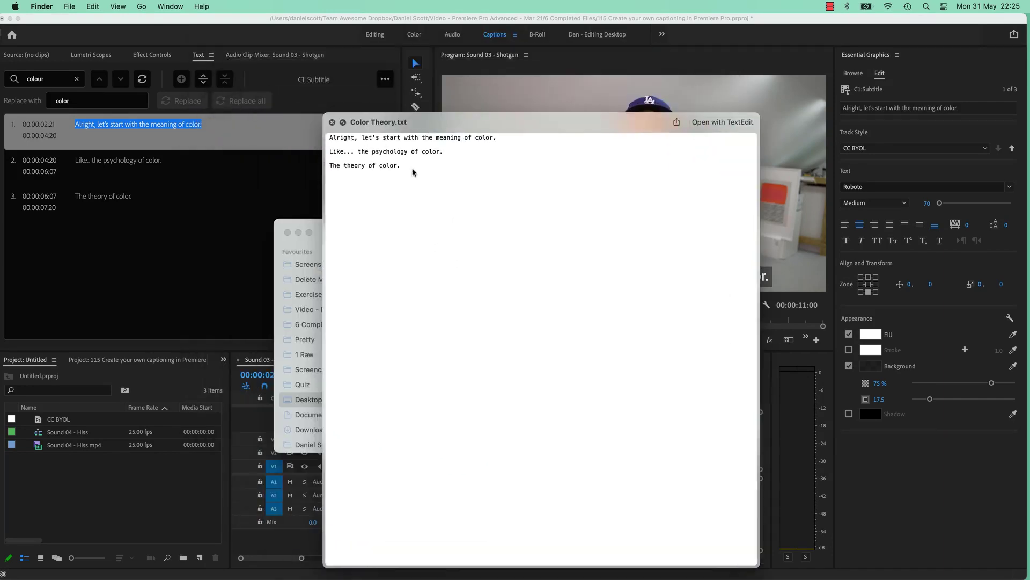
key(space)
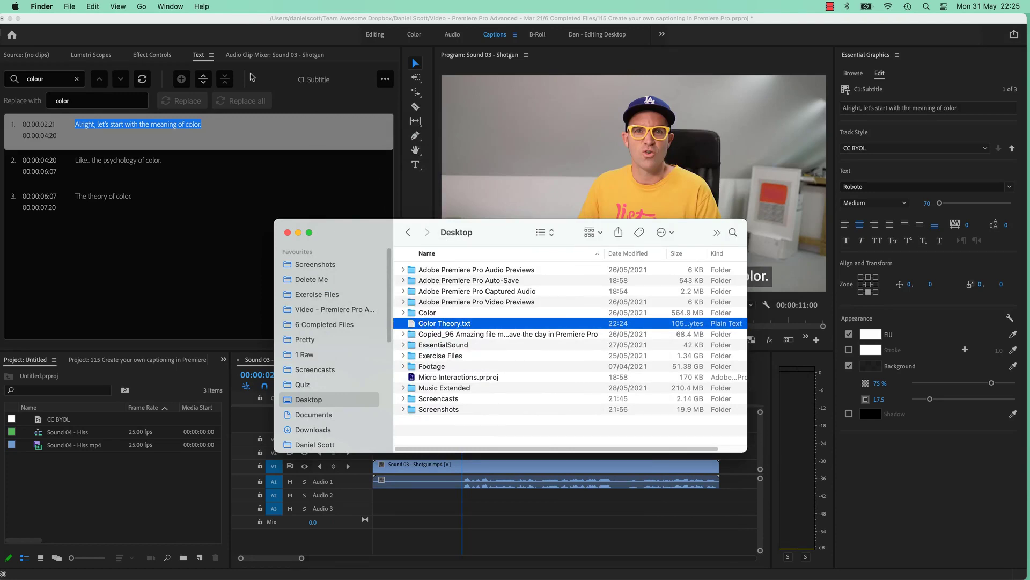
click(166, 262)
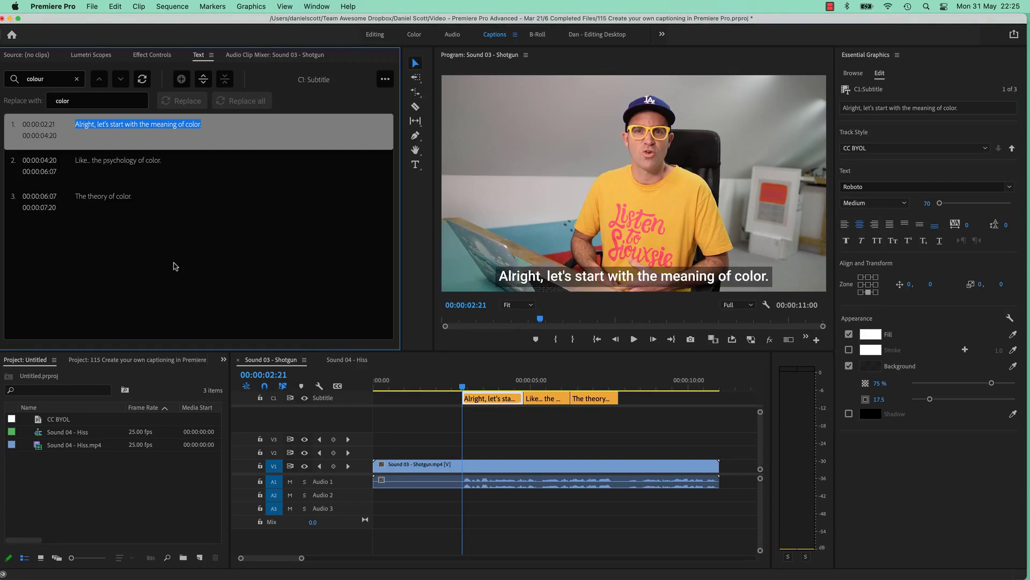